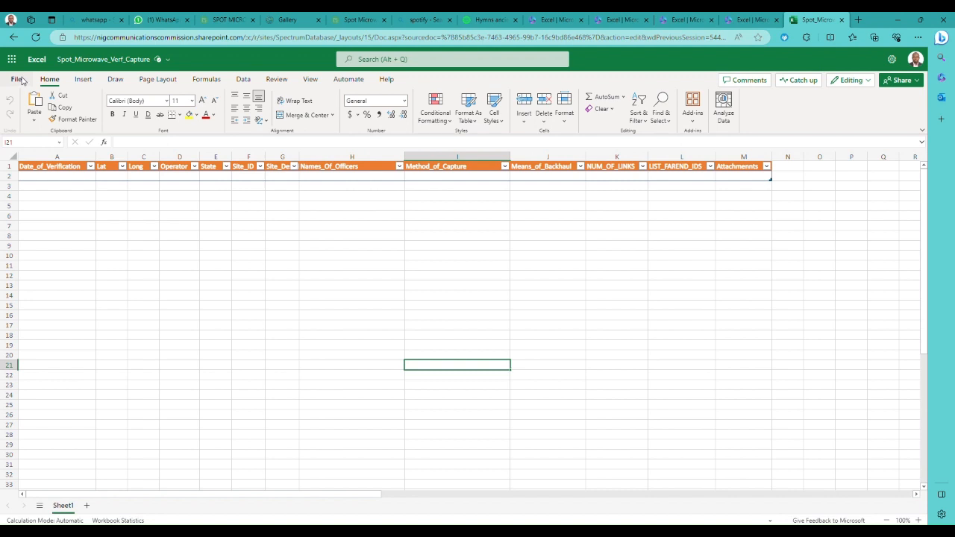
- Select the table's header cells A1 to M1 and review the available table formatting styles without applying one
left_click(36, 174)
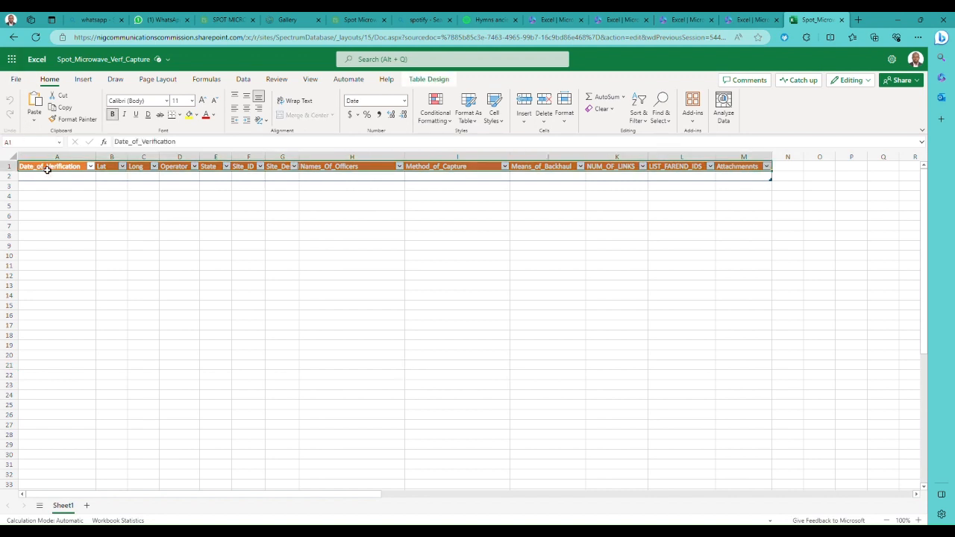
left_click(56, 171)
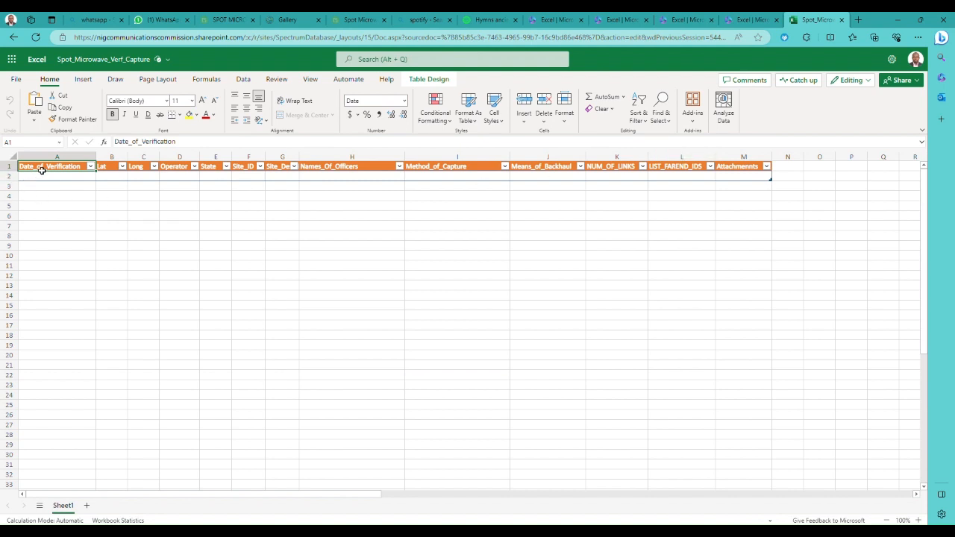
left_click_drag(66, 167, 764, 176)
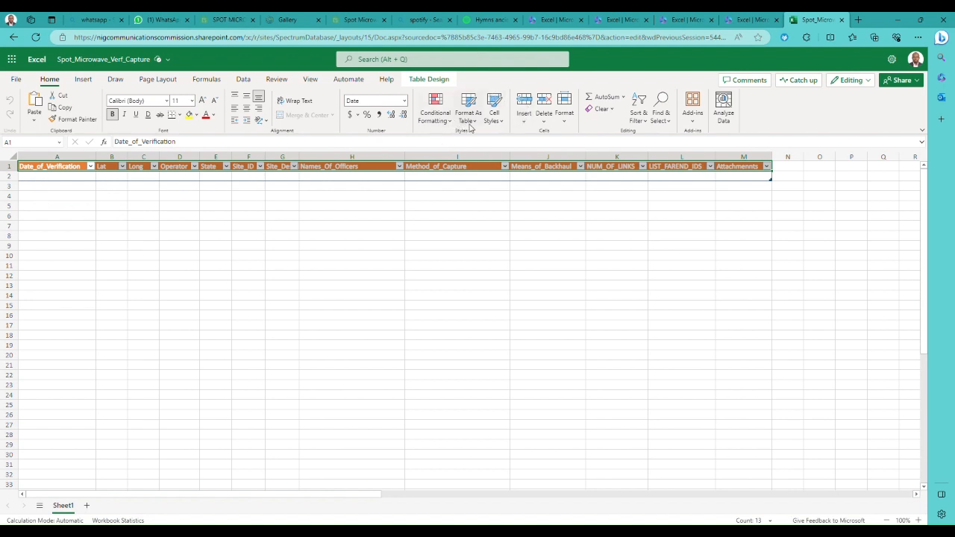
left_click(472, 122)
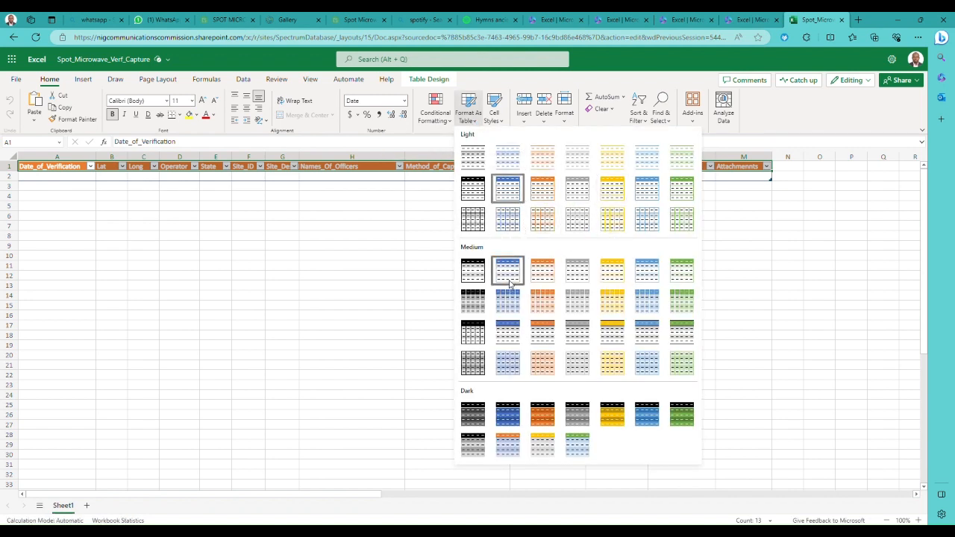
left_click(116, 231)
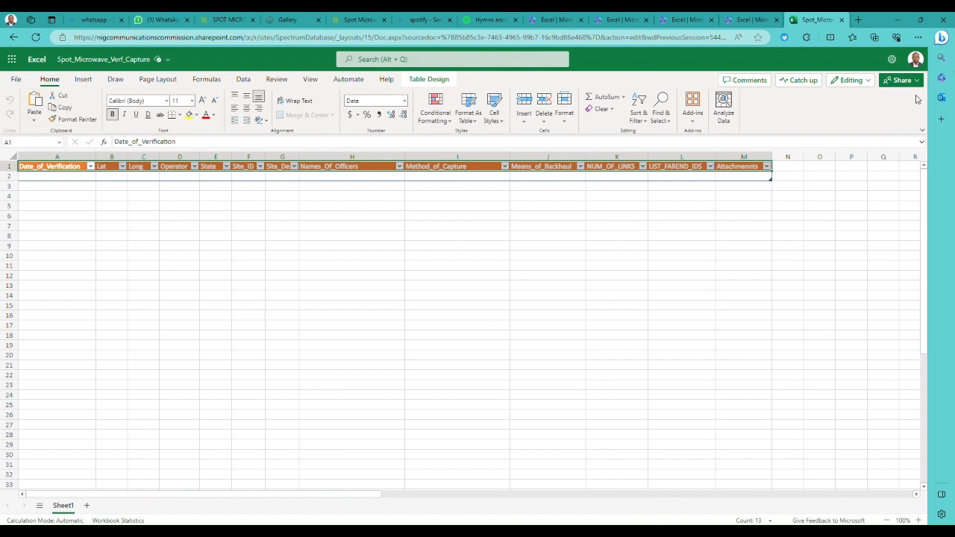
- Go to the Microsoft 365 home page, list its apps and launch Power Automate from the Productivity category
left_click(942, 79)
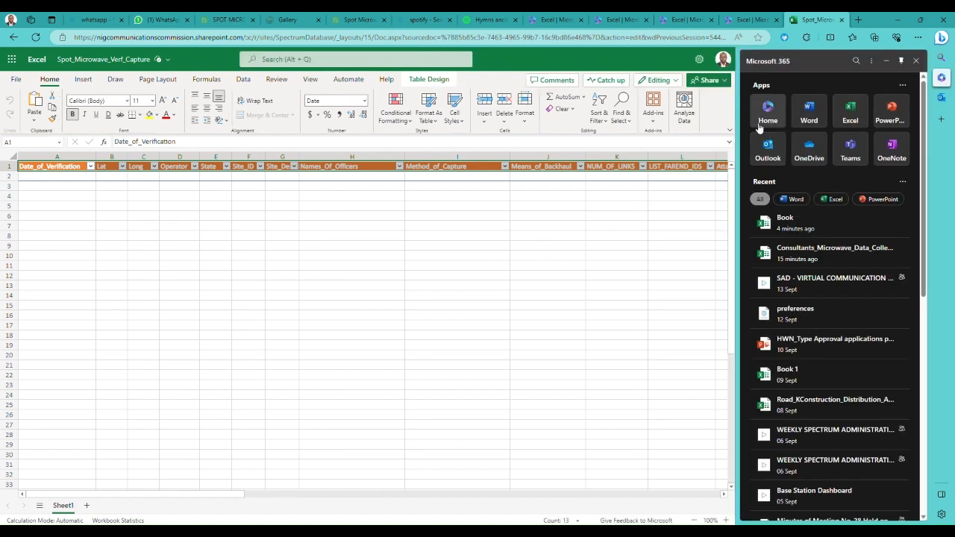
left_click(761, 121)
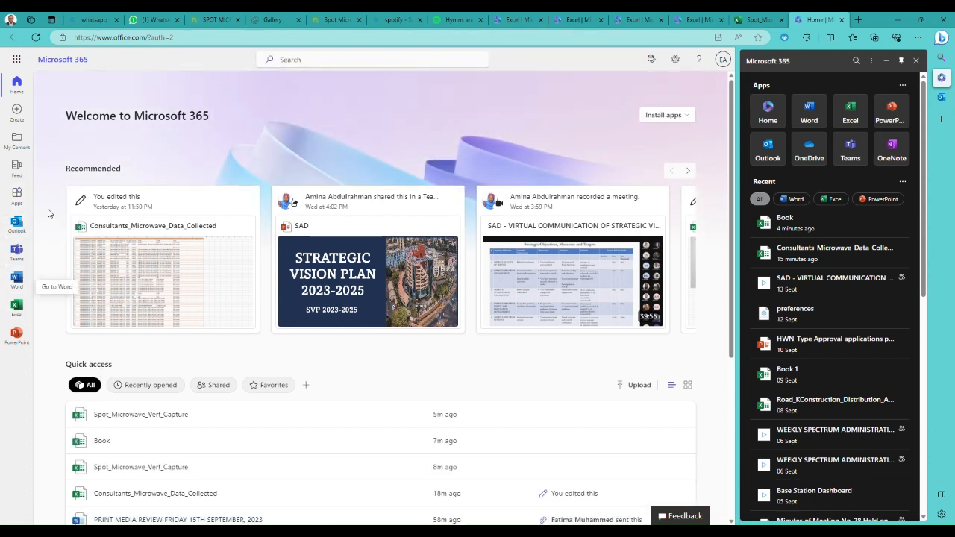
left_click(17, 195)
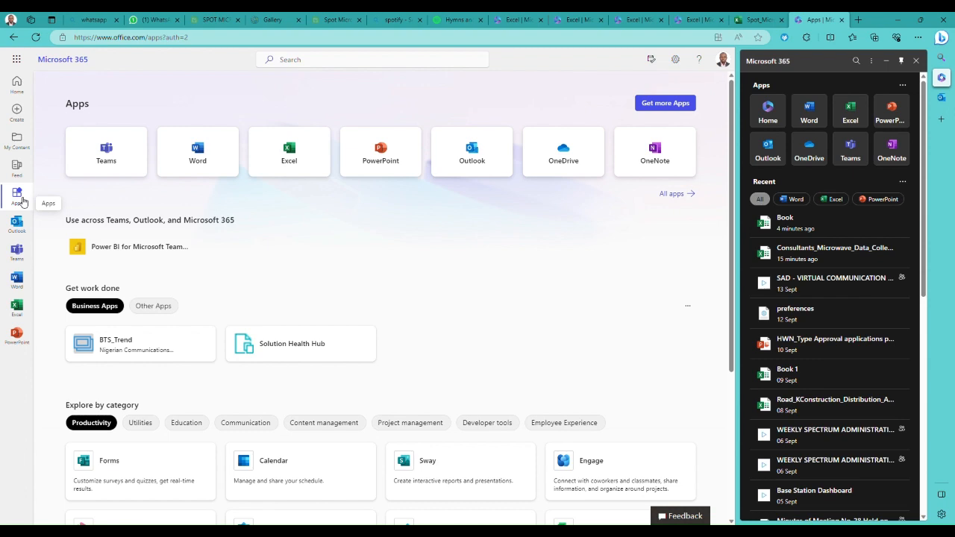
scroll(296, 301, "down", 3)
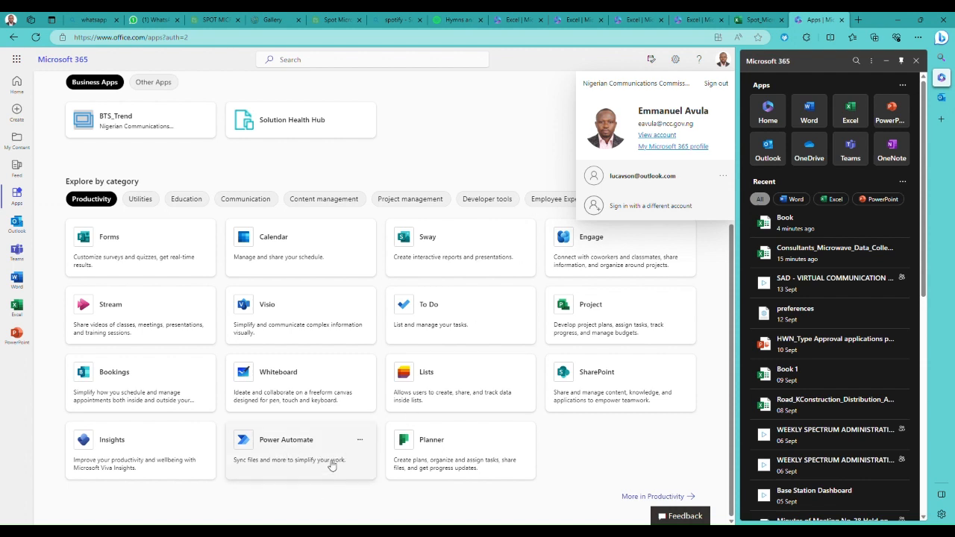
left_click(297, 446)
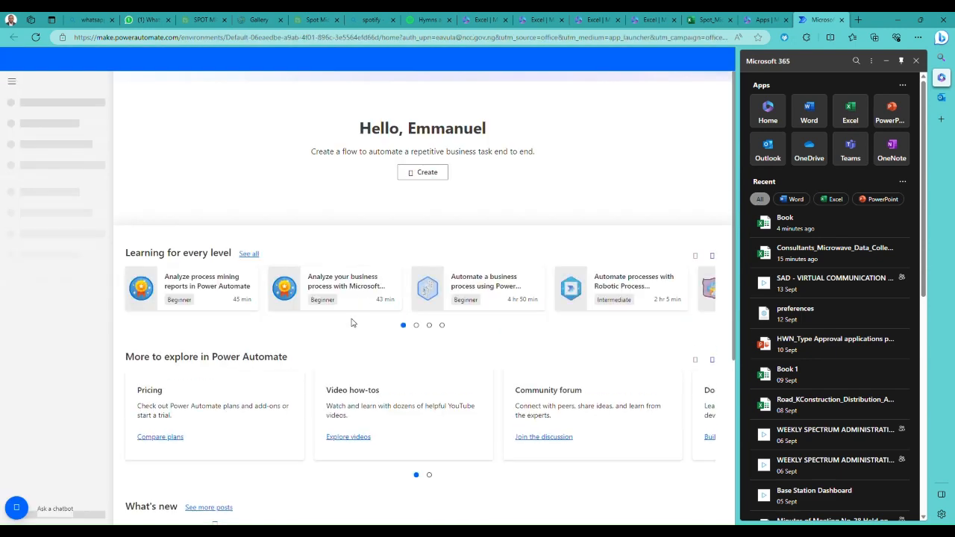
- Look over the Power Automate home page and begin creating a flow
scroll(323, 279, "down", 6)
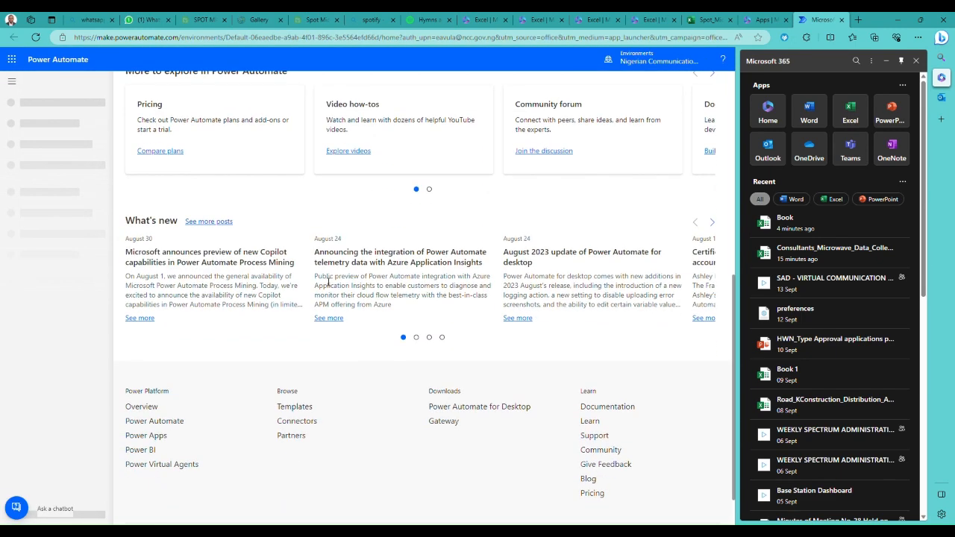
scroll(327, 282, "up", 6)
scroll(327, 282, "up", 1)
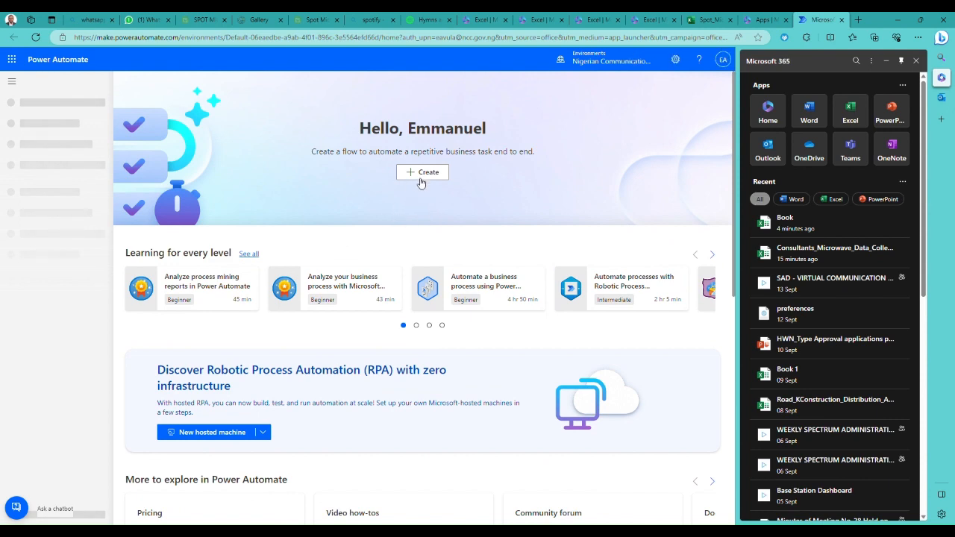
scroll(420, 179, "down", 2)
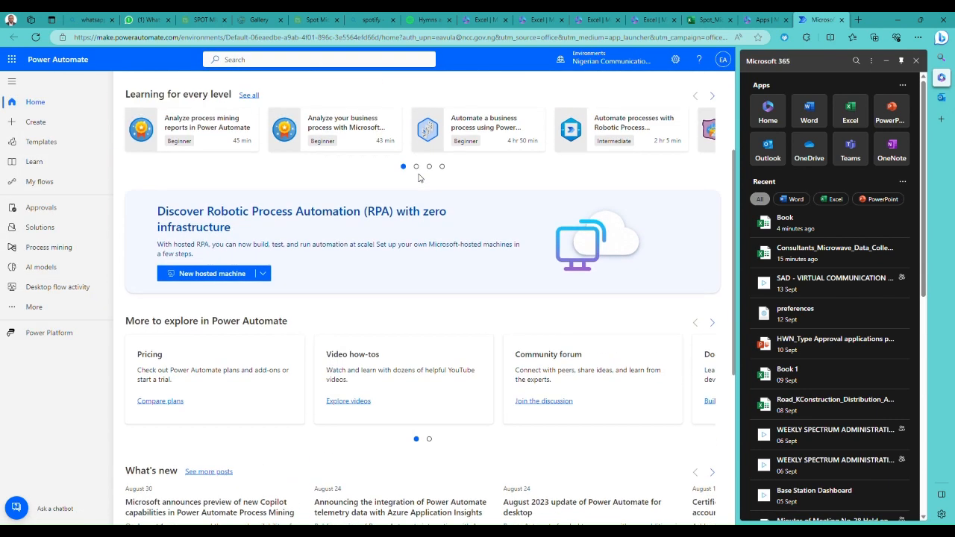
scroll(418, 178, "up", 2)
left_click(419, 174)
left_click(418, 174)
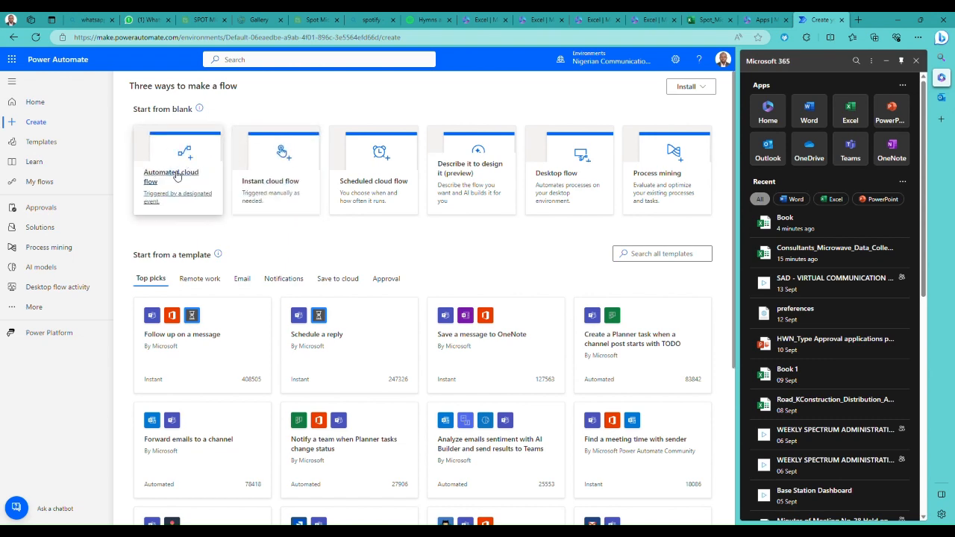
- Examine the ways to make a flow: the blank flow types, the template top picks and the starter connectors
scroll(267, 177, "down", 1)
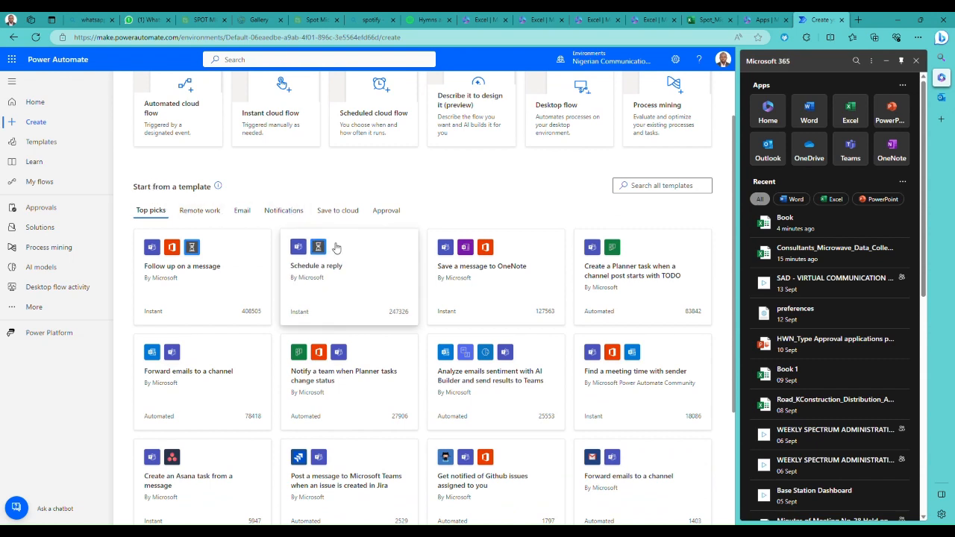
scroll(377, 250, "down", 1)
scroll(381, 254, "down", 1)
scroll(391, 253, "up", 3)
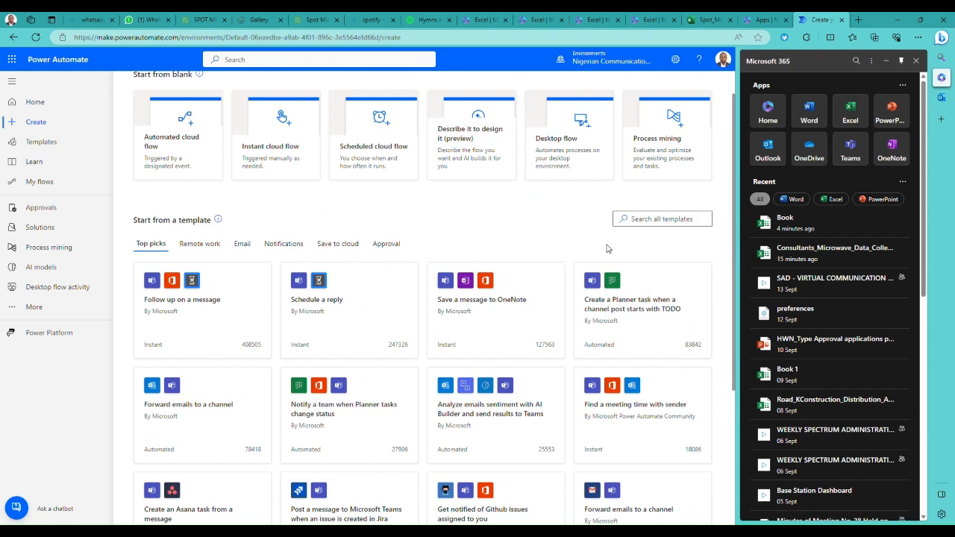
scroll(417, 319, "down", 1)
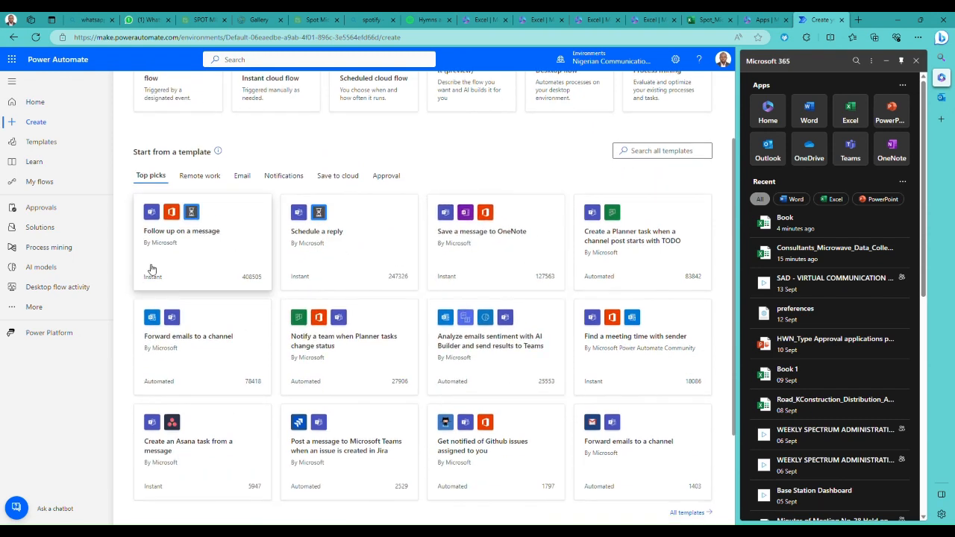
scroll(166, 241, "up", 2)
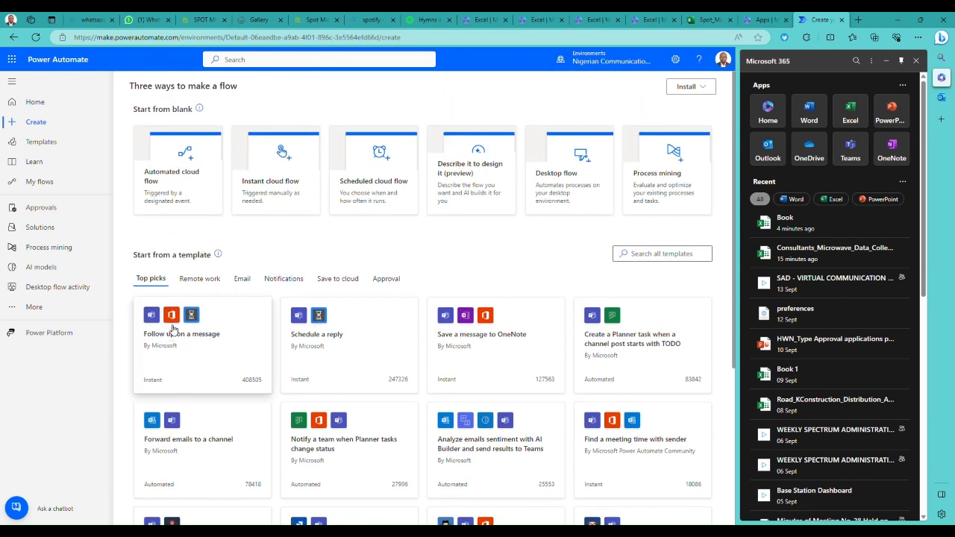
scroll(179, 328, "down", 1)
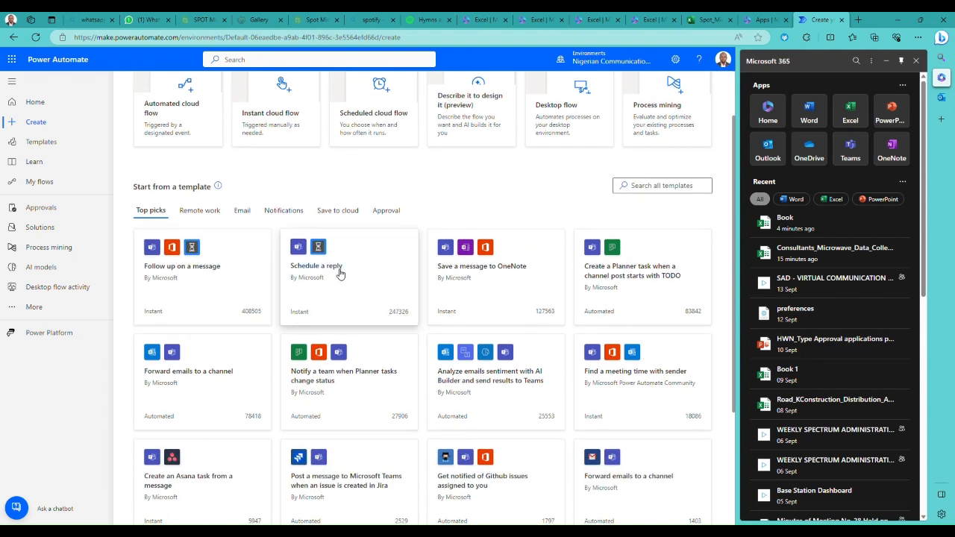
scroll(337, 273, "down", 1)
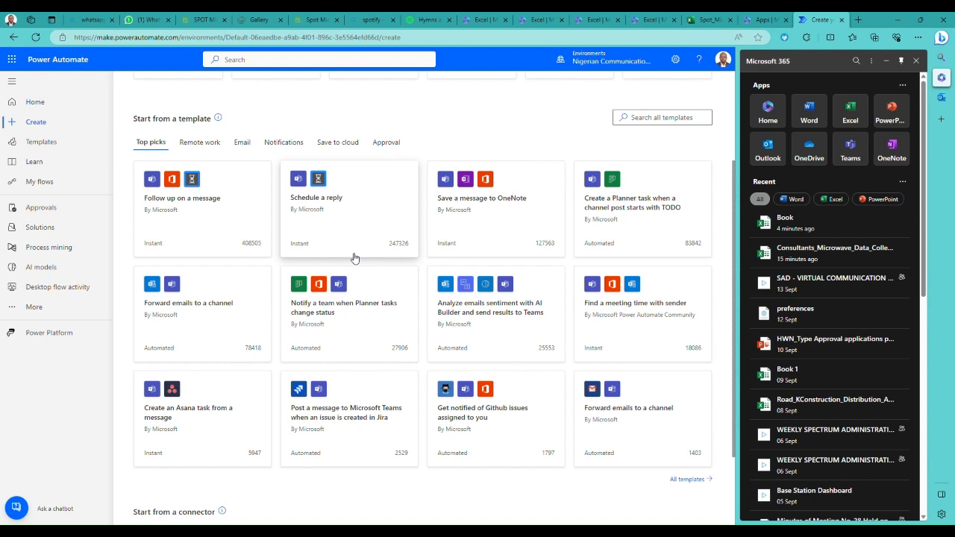
scroll(352, 262, "down", 1)
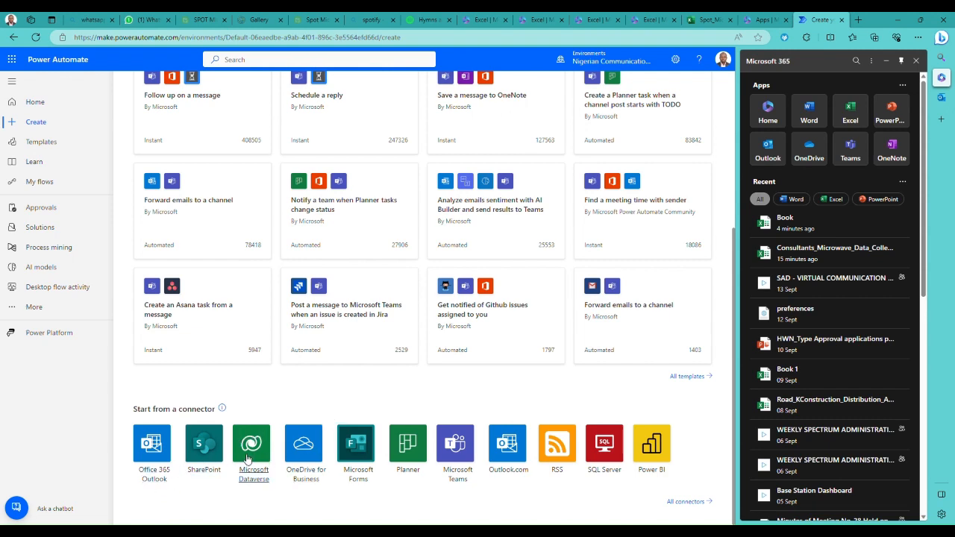
scroll(249, 457, "up", 1)
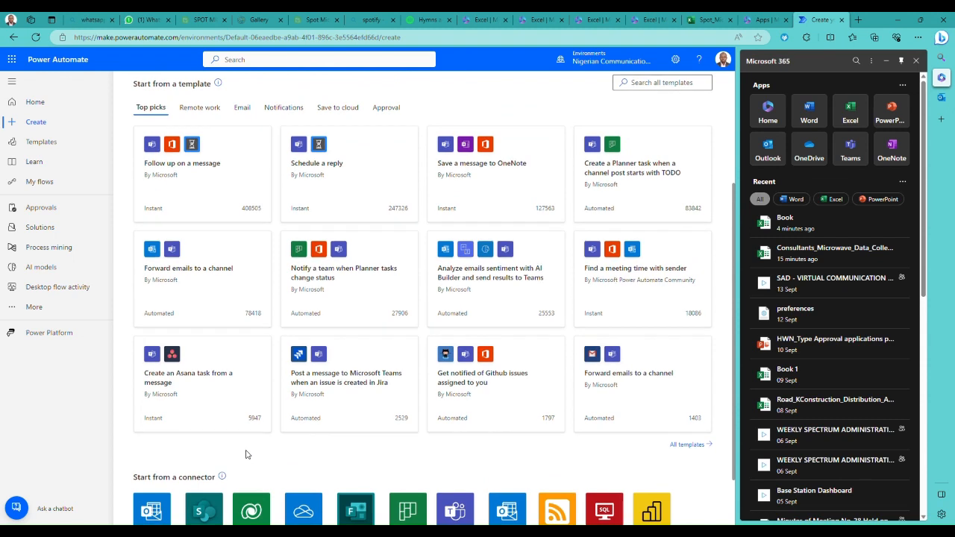
scroll(247, 455, "down", 1)
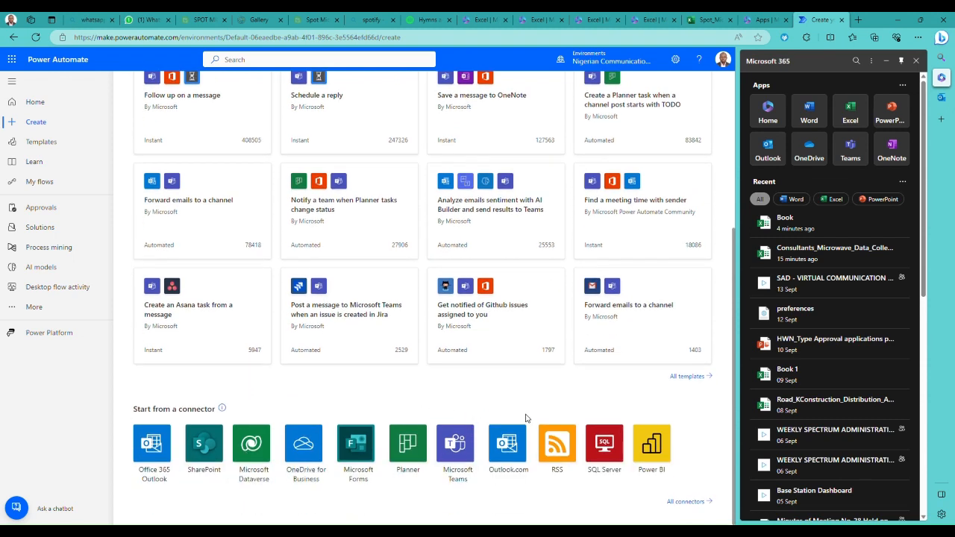
- Browse the full list of connectors and open the Survey123 connector
left_click(691, 503)
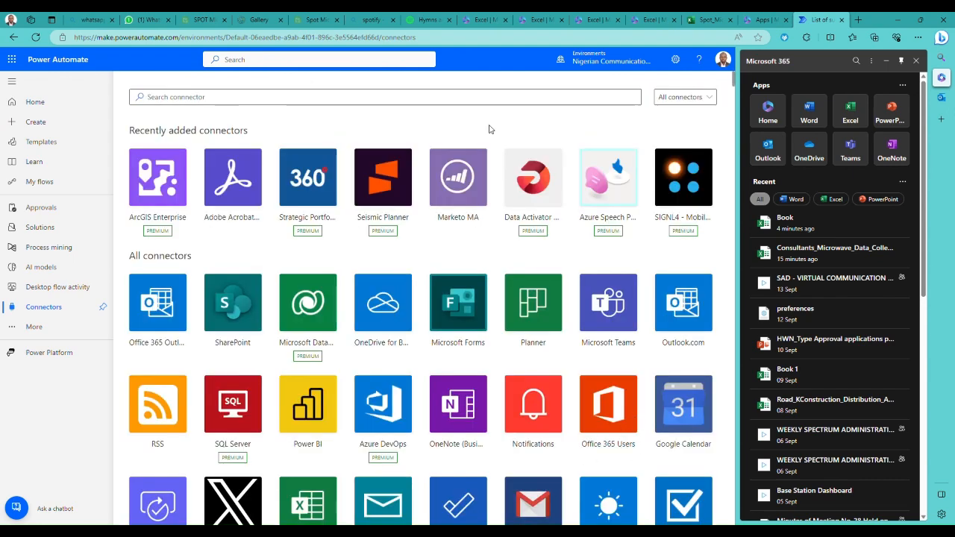
scroll(350, 239, "down", 15)
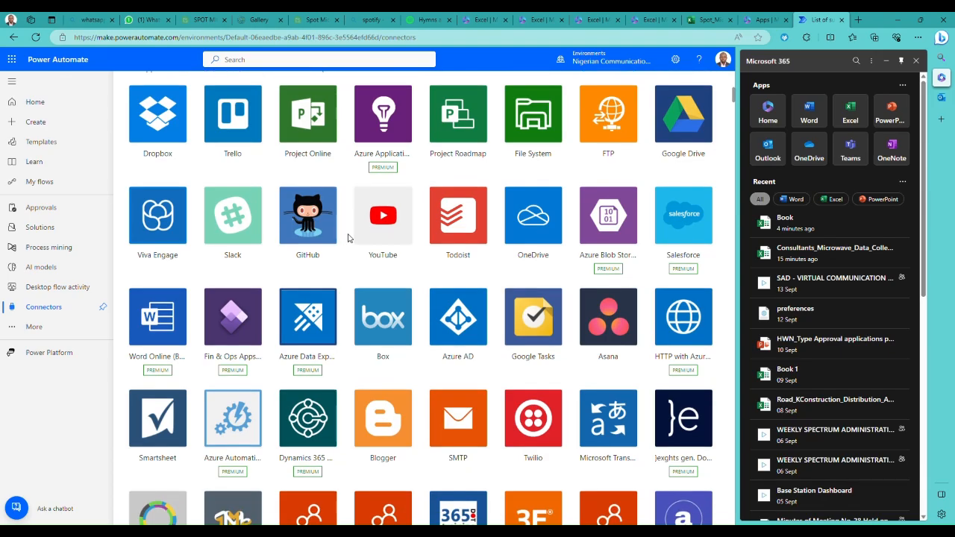
scroll(350, 239, "down", 15)
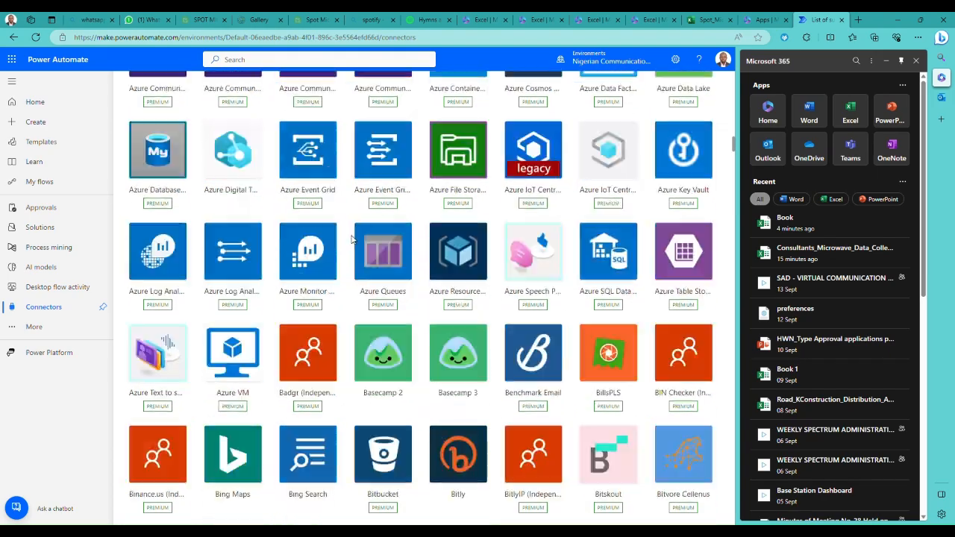
scroll(353, 239, "down", 15)
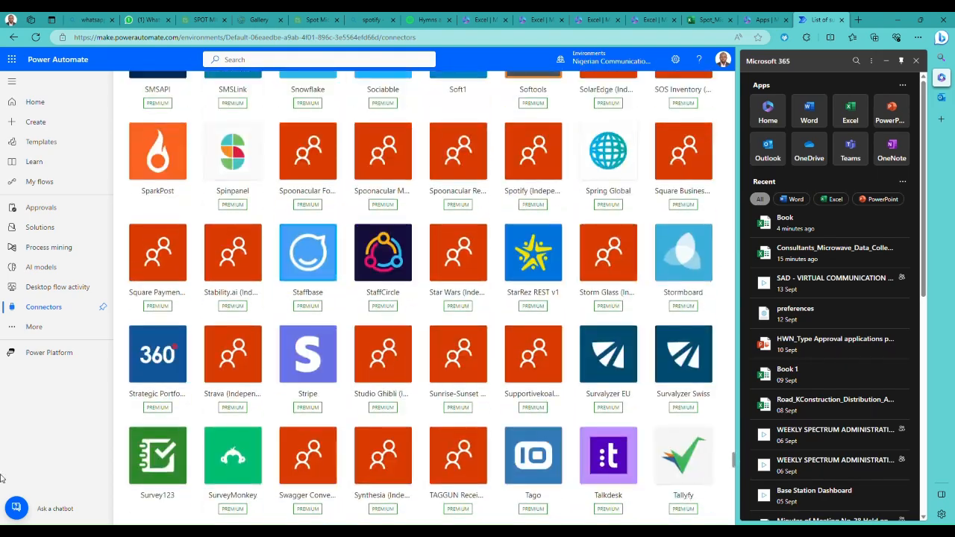
left_click(158, 466)
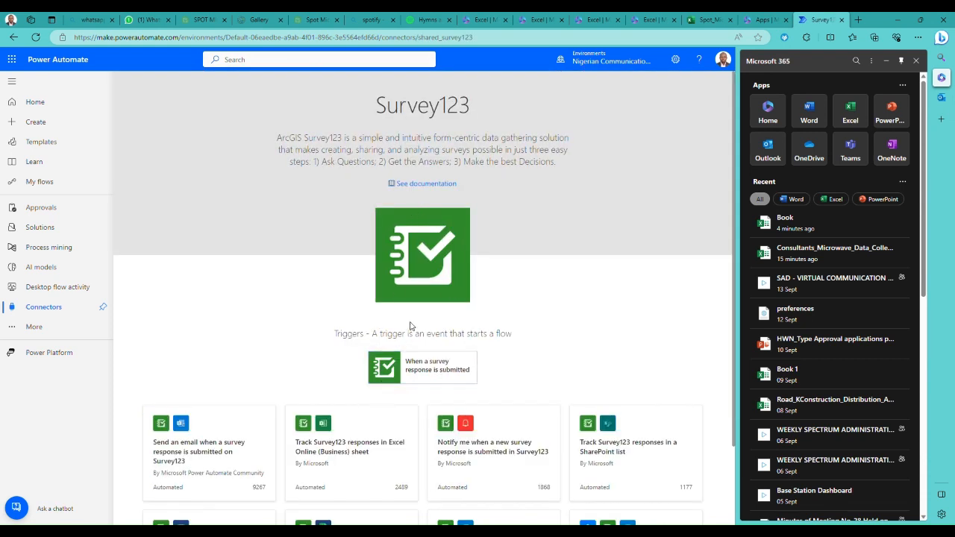
- Review the Survey123 templates and start a flow from the trigger "When a survey response is submitted"
scroll(403, 328, "down", 2)
scroll(373, 336, "up", 2)
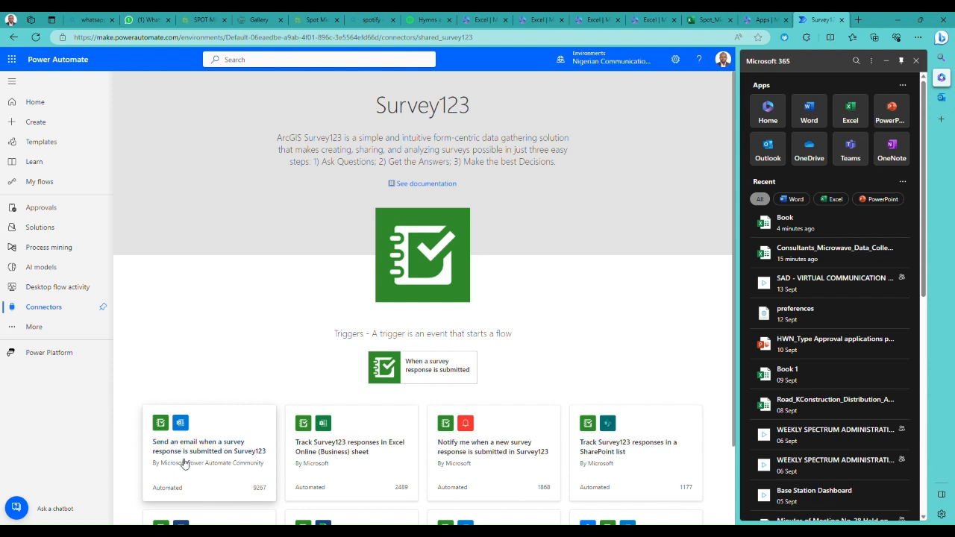
scroll(213, 458, "down", 1)
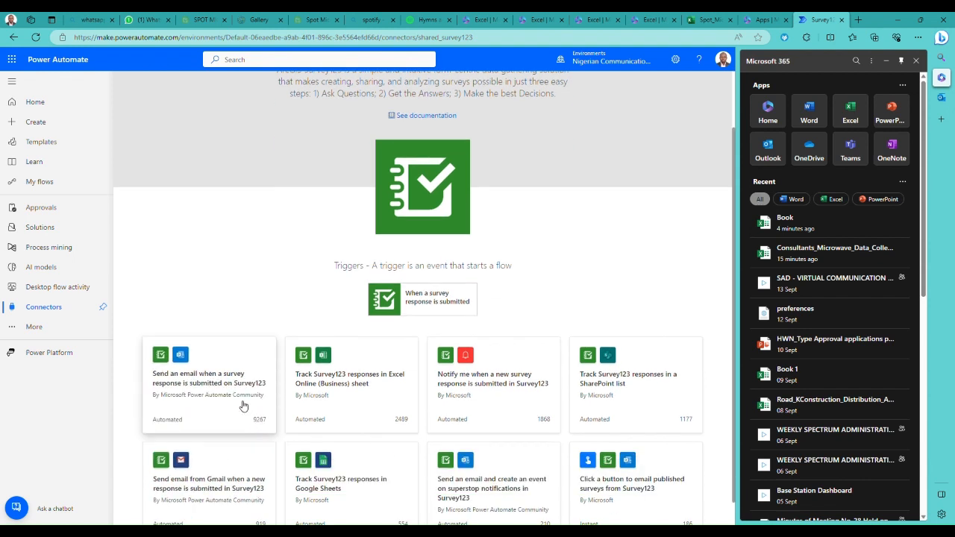
scroll(241, 403, "down", 1)
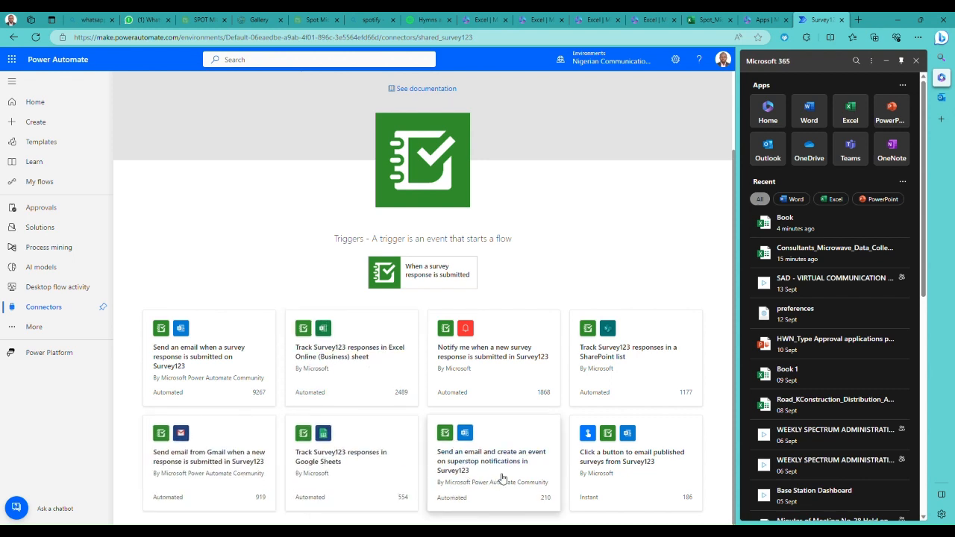
scroll(418, 320, "up", 1)
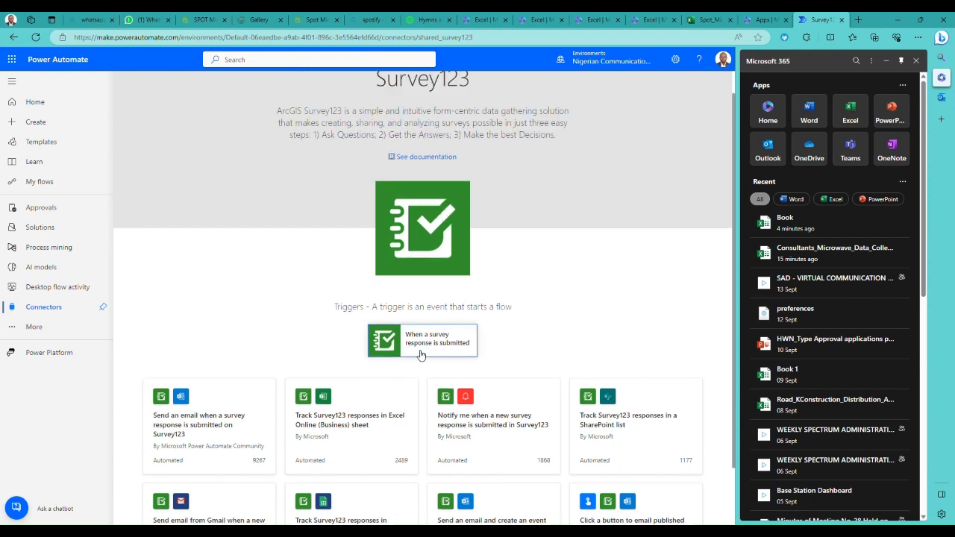
scroll(423, 356, "down", 1)
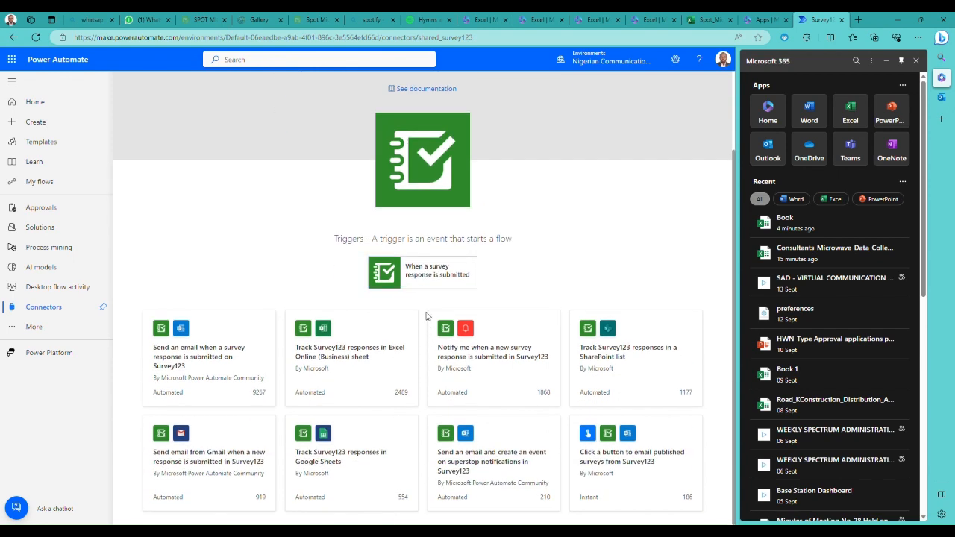
left_click(426, 276)
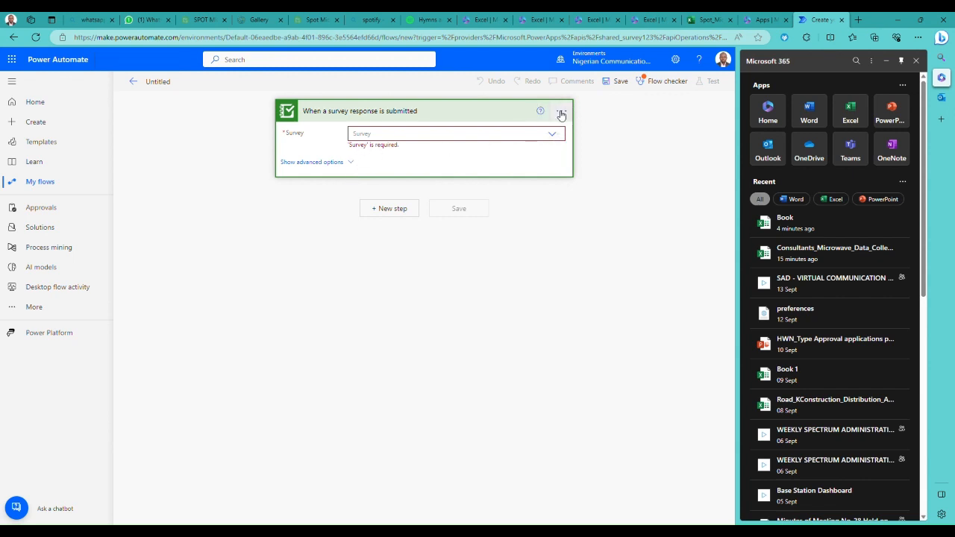
- Check the Survey123 connections available to the survey response trigger and add a new connection for it
left_click(560, 111)
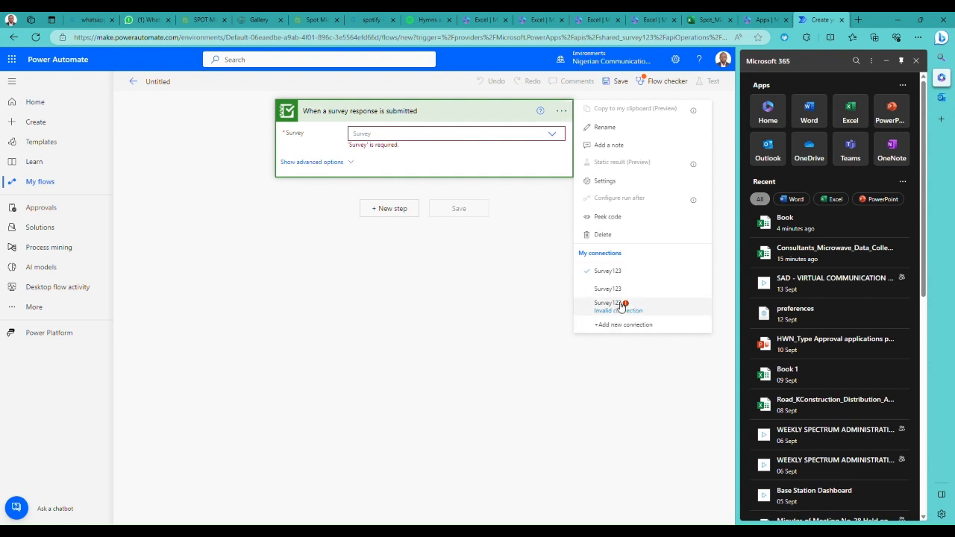
left_click(611, 272)
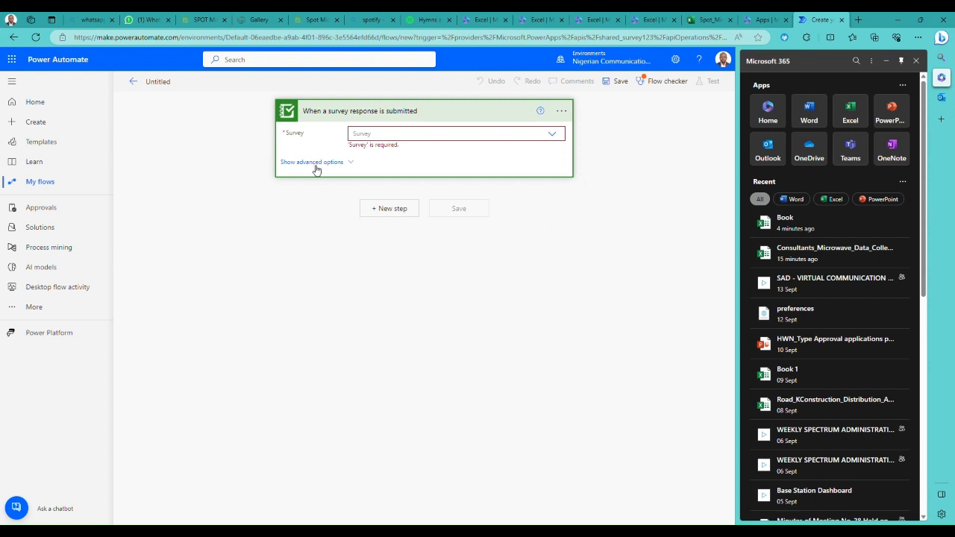
left_click(562, 112)
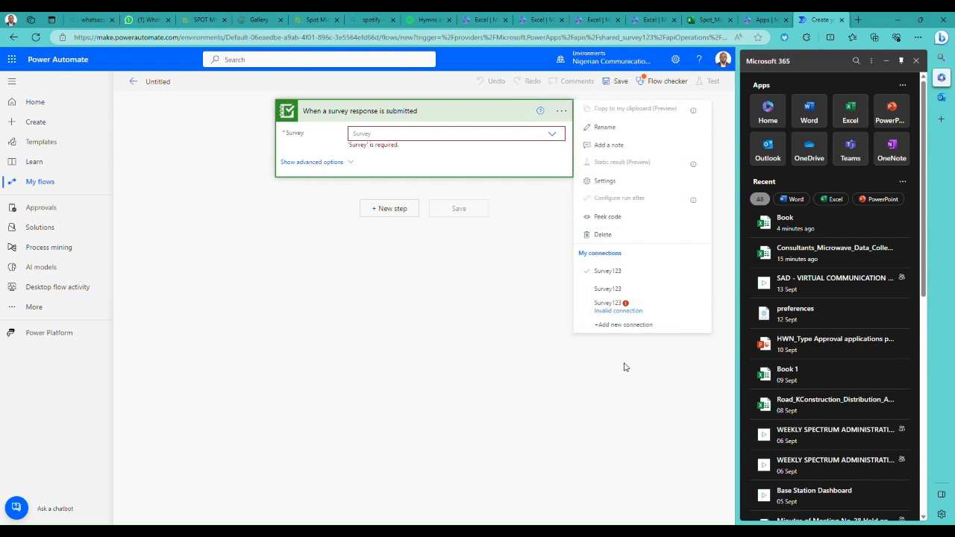
left_click(606, 329)
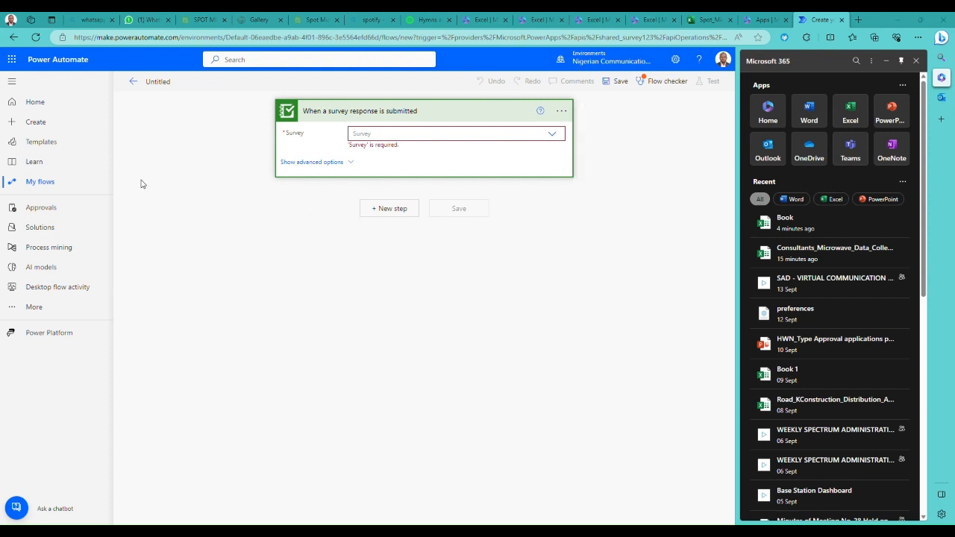
- Check the trigger's active connection and set its survey to Spot Microwave Frequency Verification
left_click(455, 136)
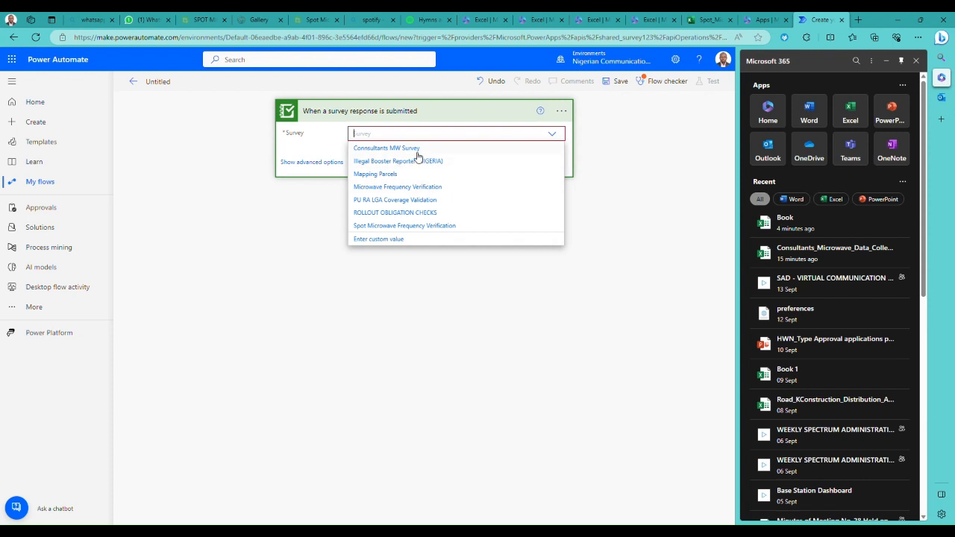
left_click(561, 112)
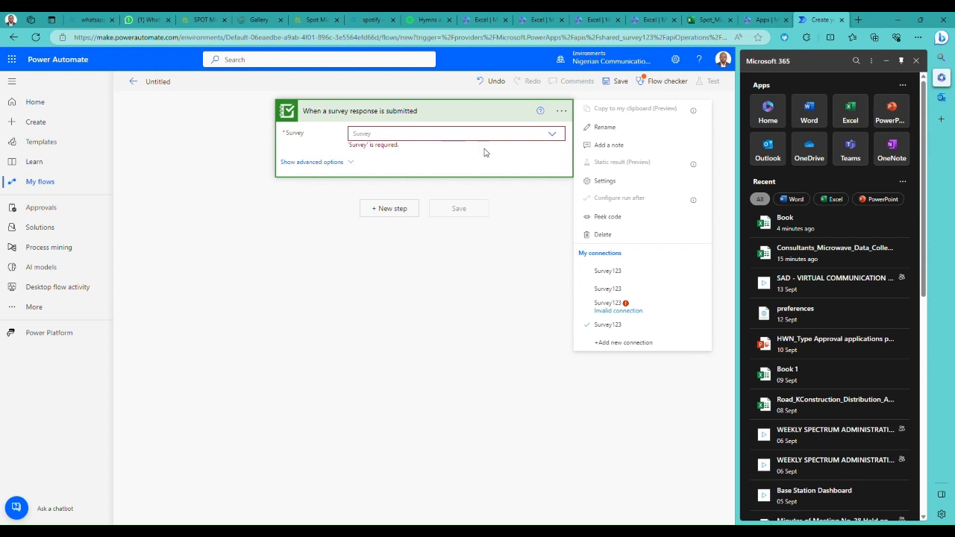
left_click(552, 132)
left_click(552, 133)
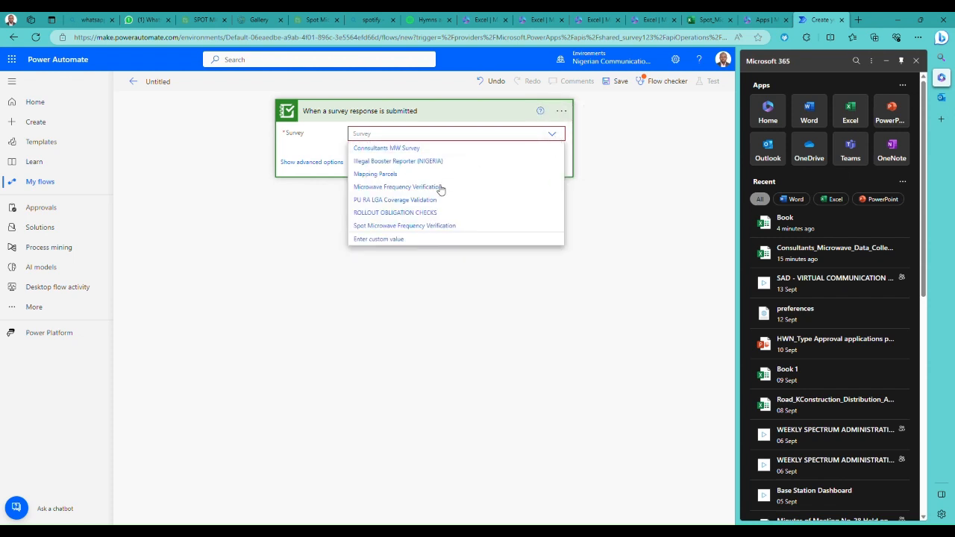
left_click(388, 226)
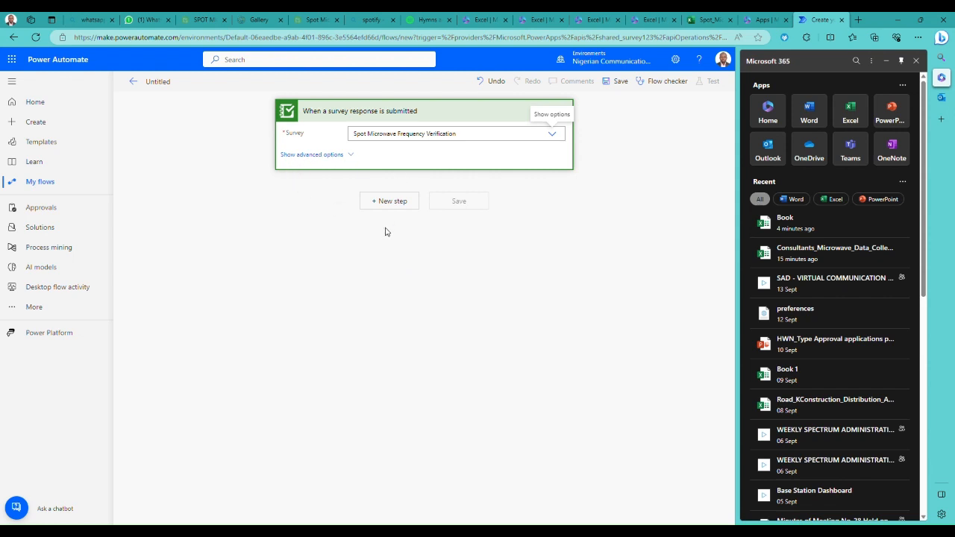
- Add the Excel Online (Business) action "Add a row into a table" as the step after the survey trigger
left_click(387, 203)
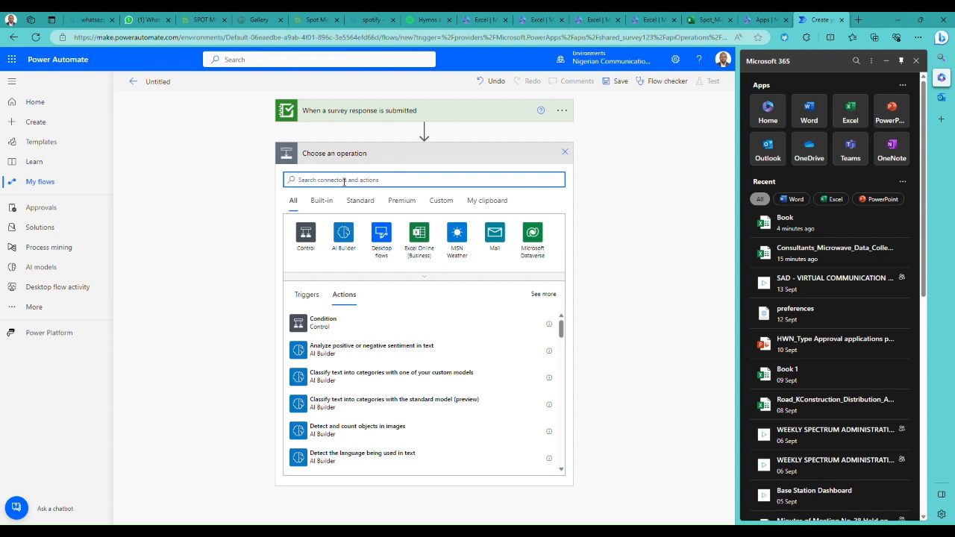
type("s")
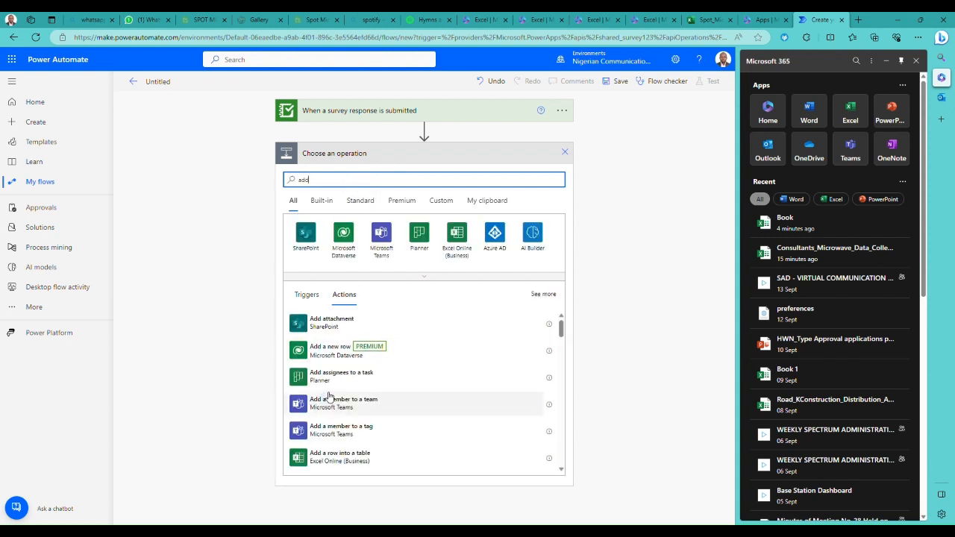
left_click(358, 464)
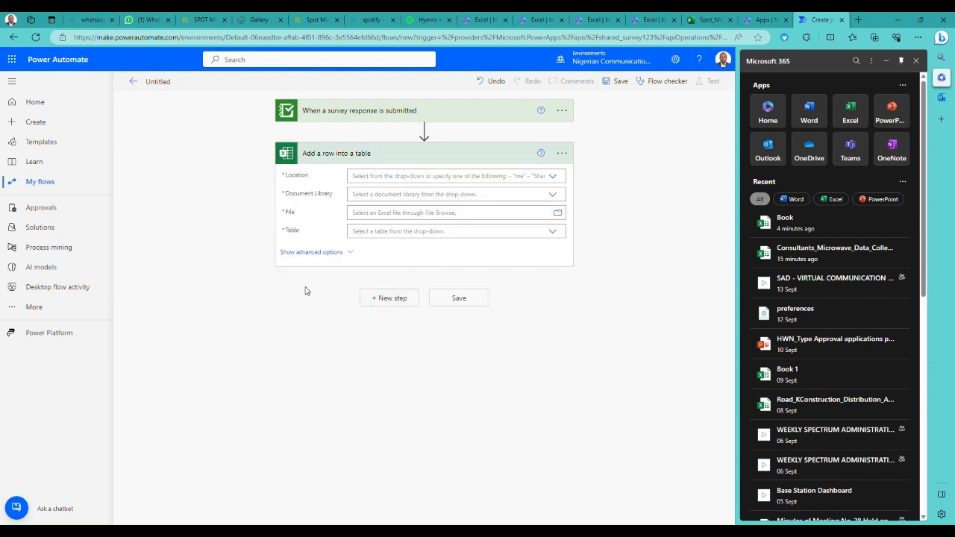
- Set the location of the "Add a row into a table" action to SharePoint Site - Spectrum Database
left_click(555, 177)
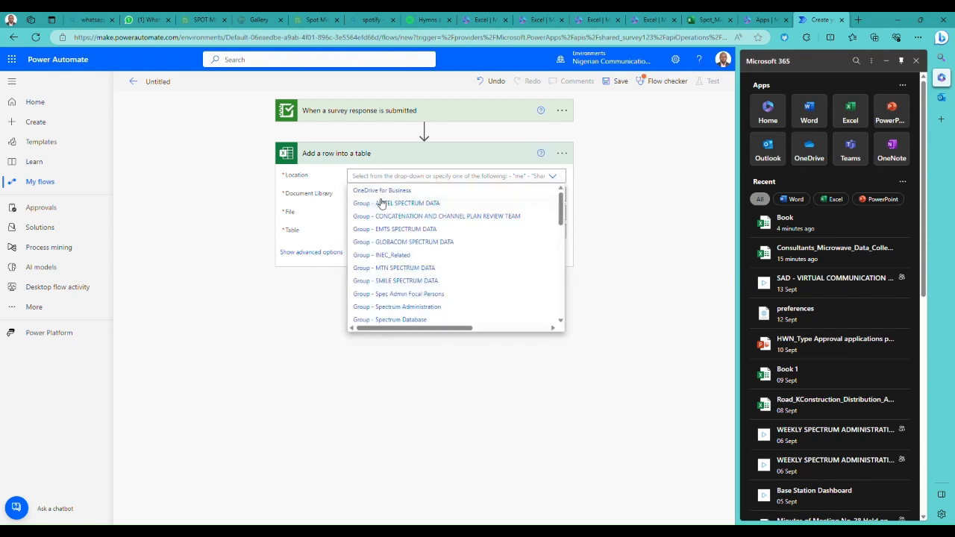
scroll(407, 245, "down", 3)
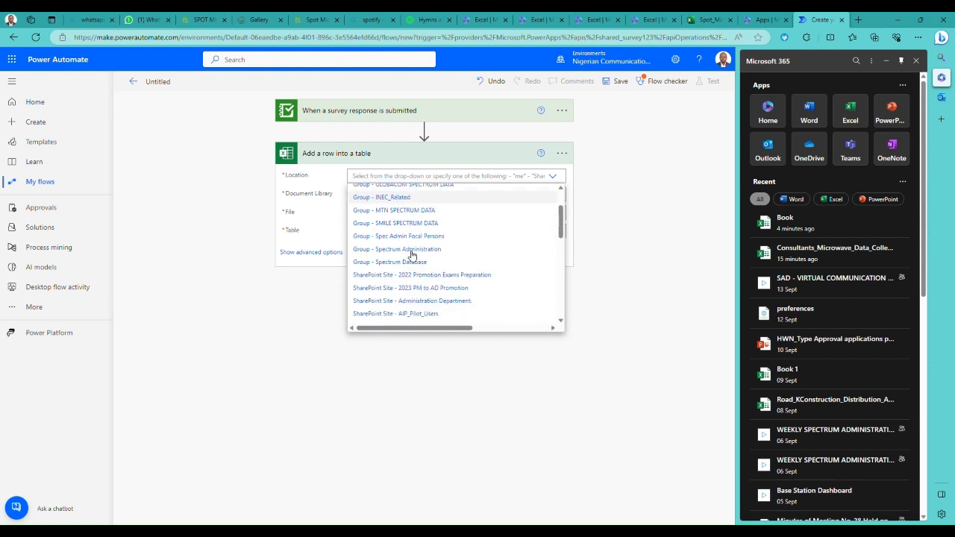
scroll(429, 301, "down", 1)
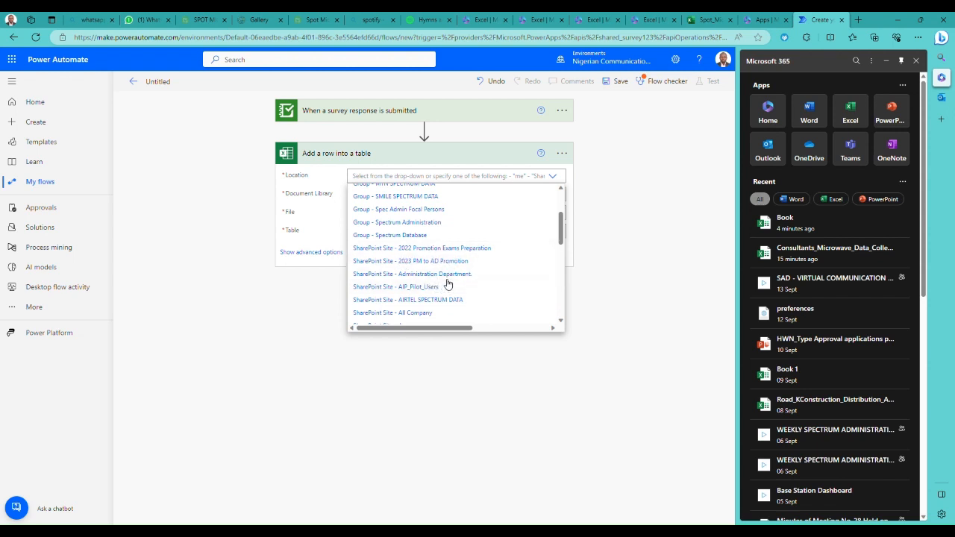
scroll(448, 288, "down", 3)
scroll(455, 292, "down", 5)
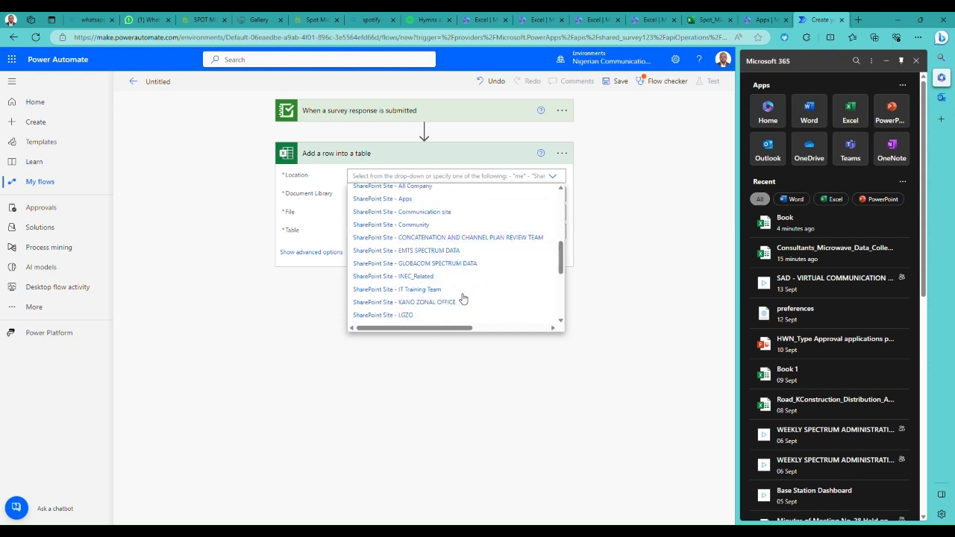
scroll(461, 297, "up", 9)
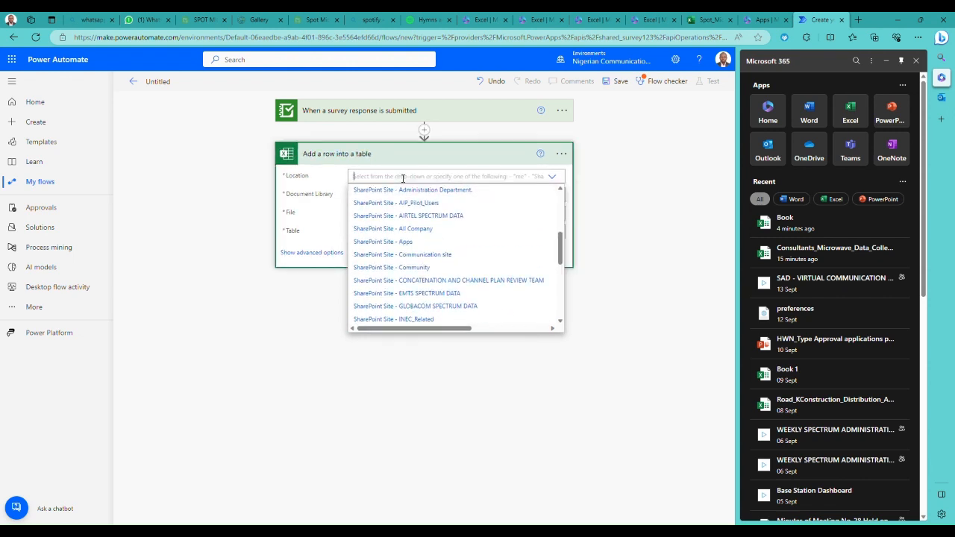
type("data")
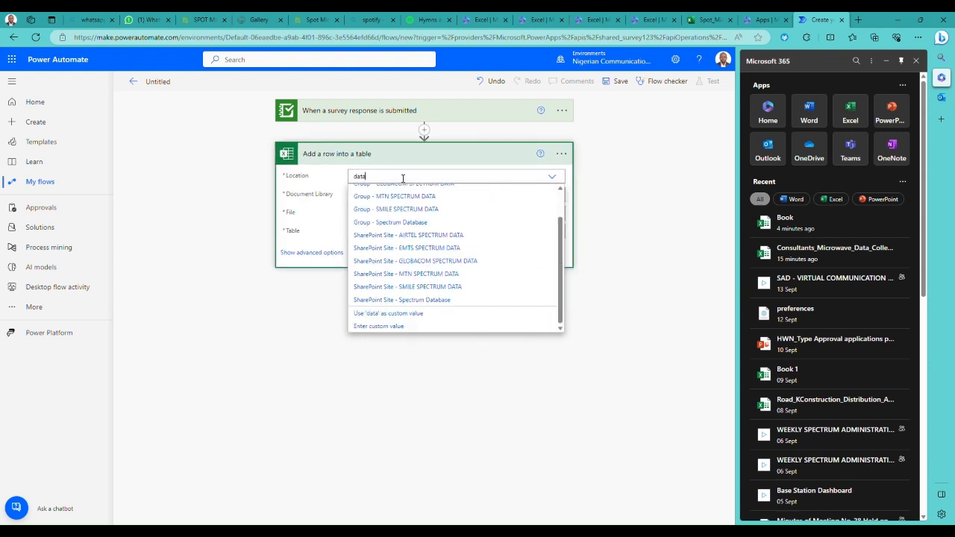
type("base")
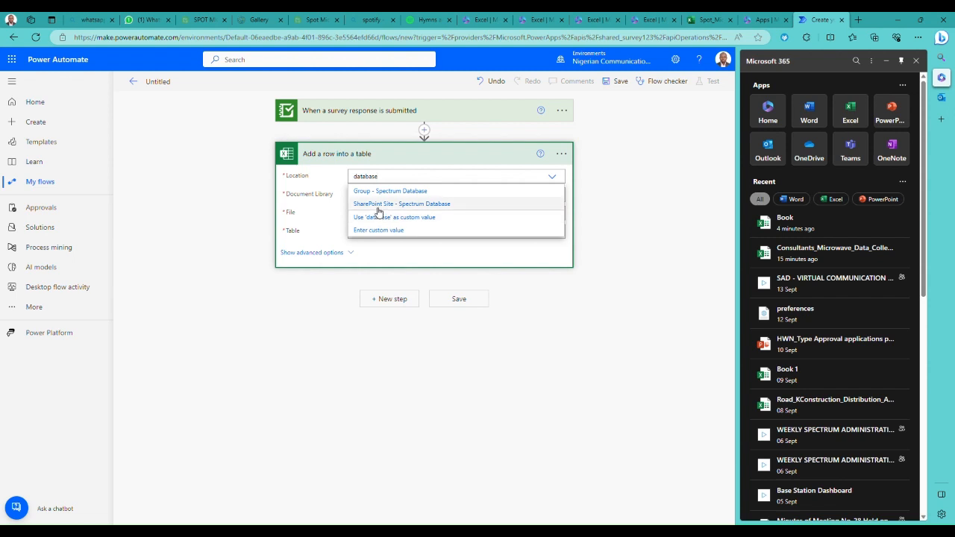
left_click(403, 205)
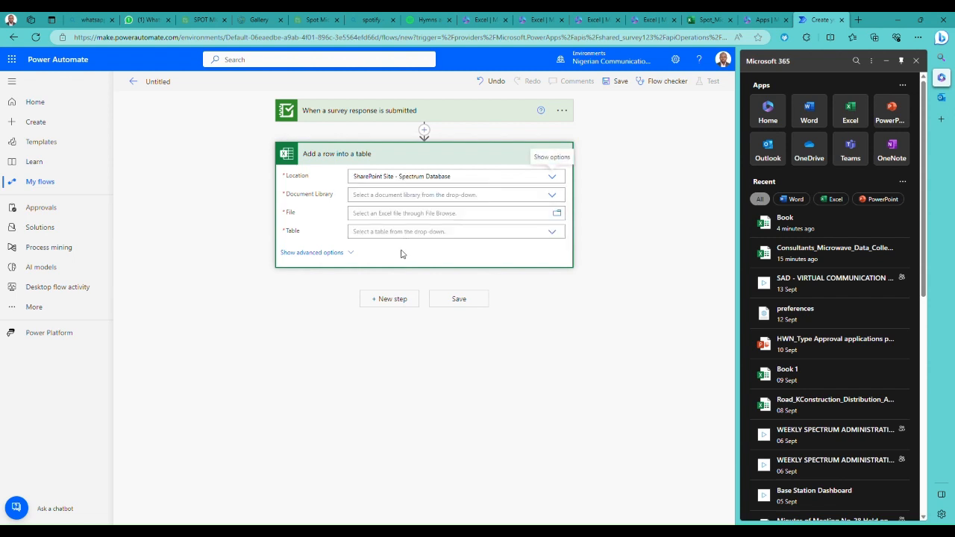
- Point the row action to Table1 of Spot_Microwave_Verf_Capture.xlsx in the Documents library
left_click(552, 195)
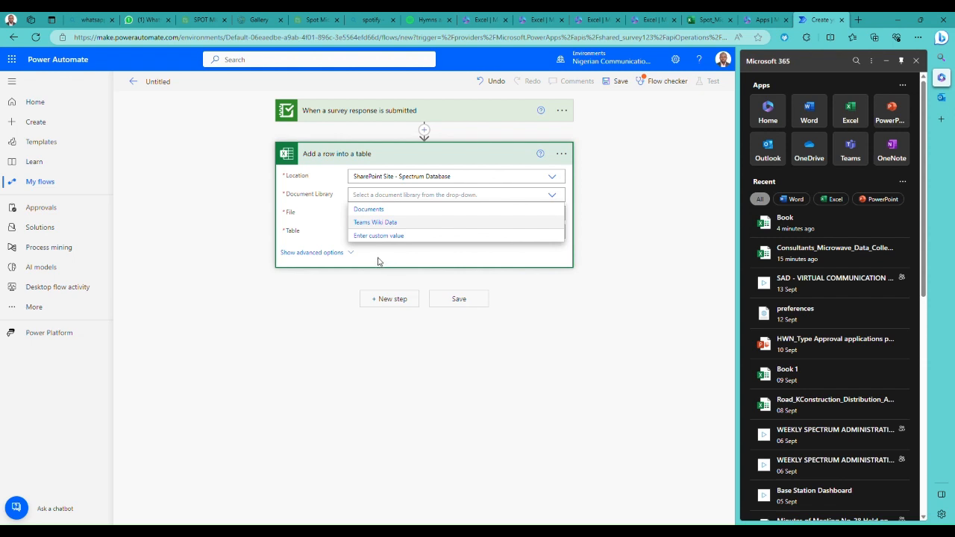
left_click(376, 210)
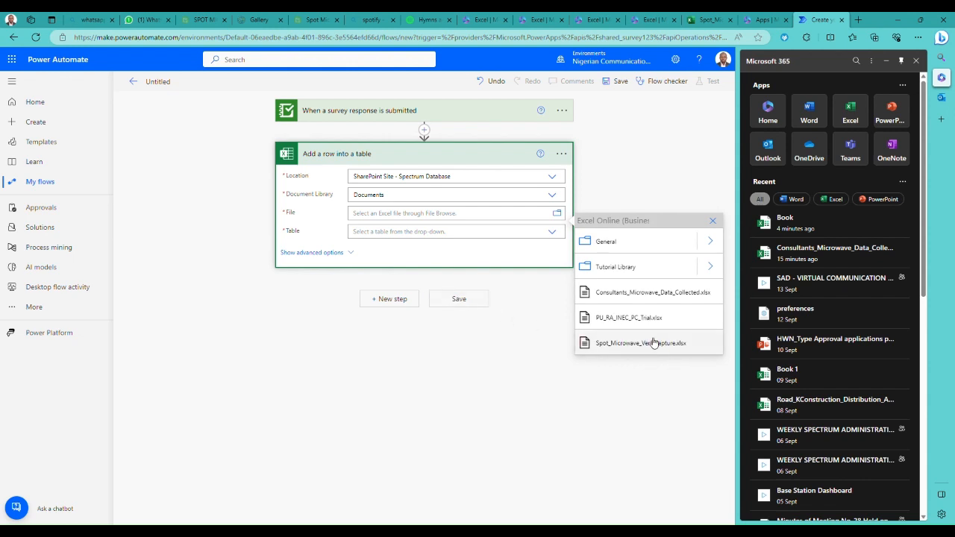
left_click(624, 344)
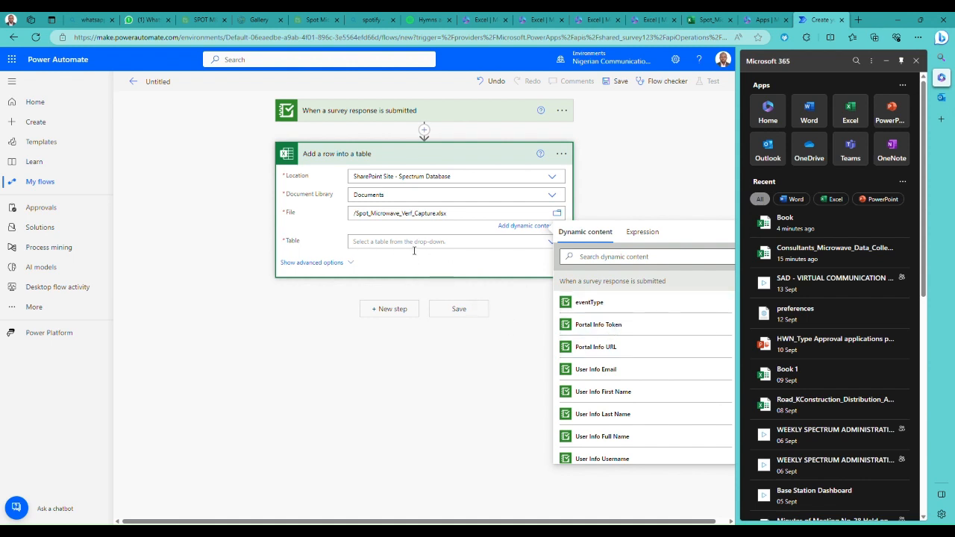
left_click(549, 244)
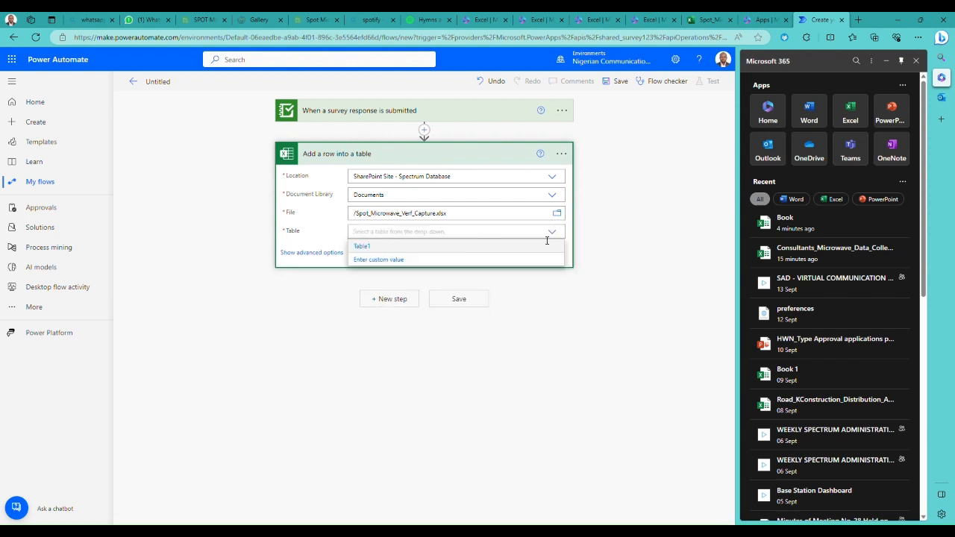
left_click(365, 247)
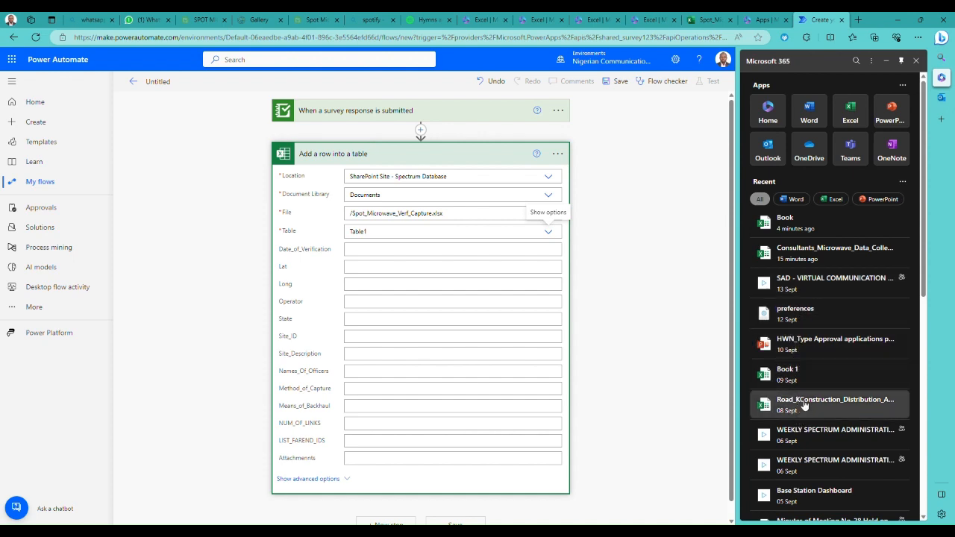
- Compare the action's fields with the Excel table's column headers, and map Date_of_Verification to the survey's "feature attributes Date and Time of Capture"
scroll(804, 336, "down", 4)
scroll(804, 336, "up", 4)
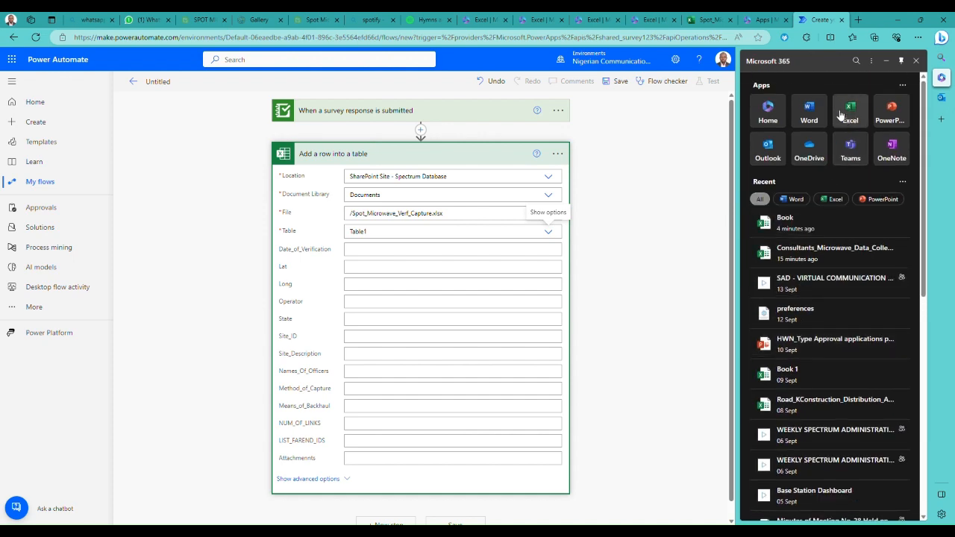
left_click(709, 19)
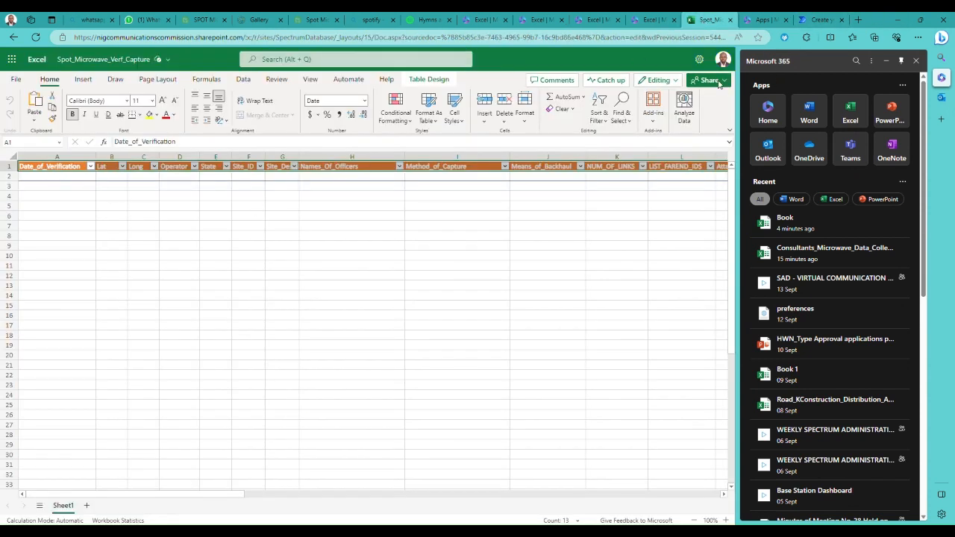
left_click(818, 19)
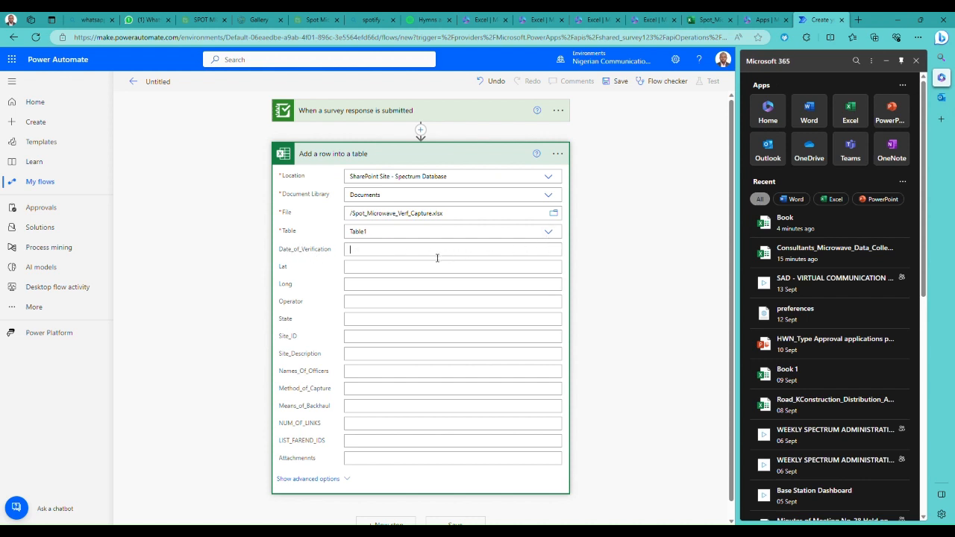
left_click(889, 63)
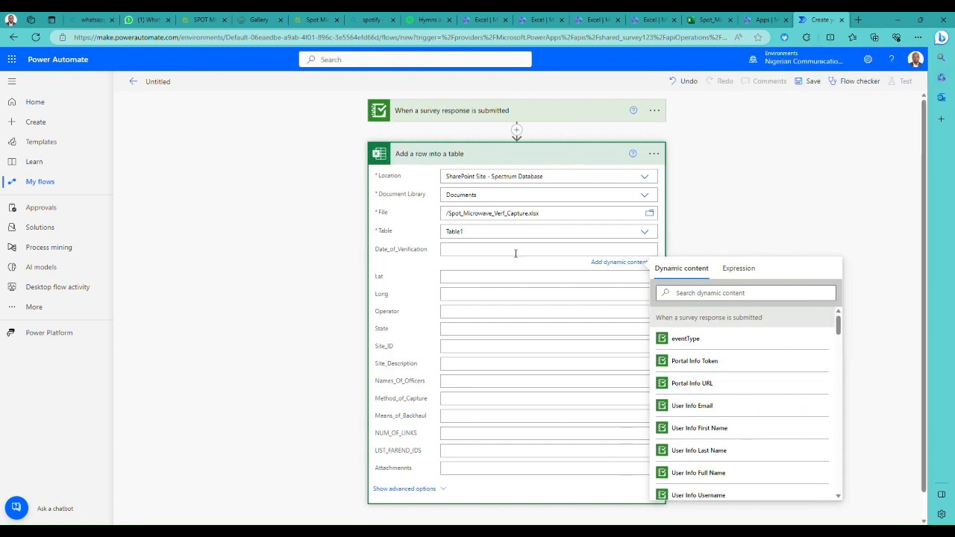
left_click(465, 253)
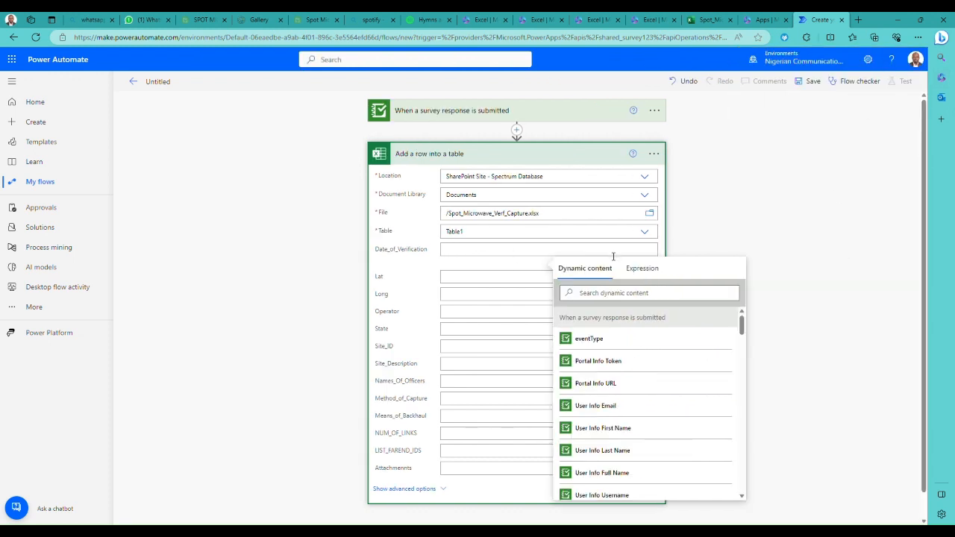
left_click(633, 295)
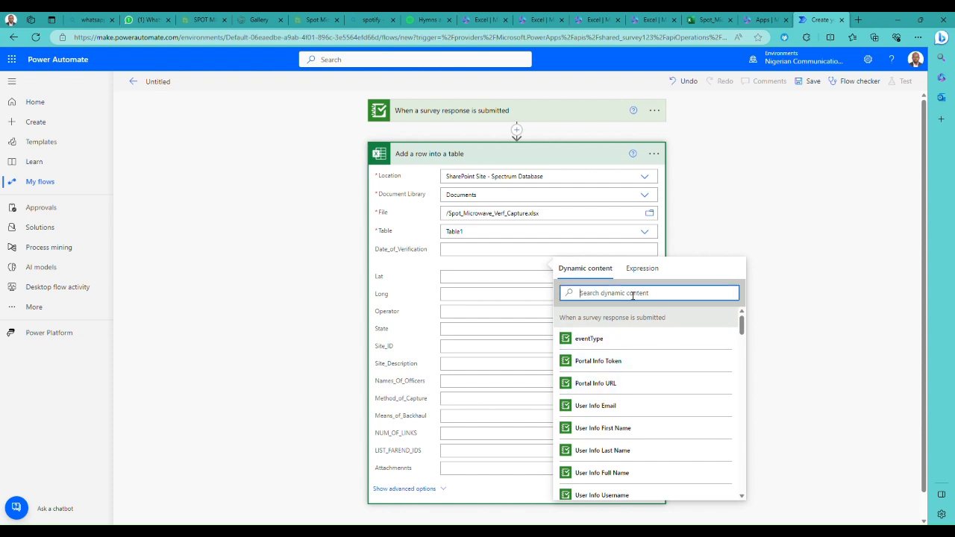
left_click(458, 252)
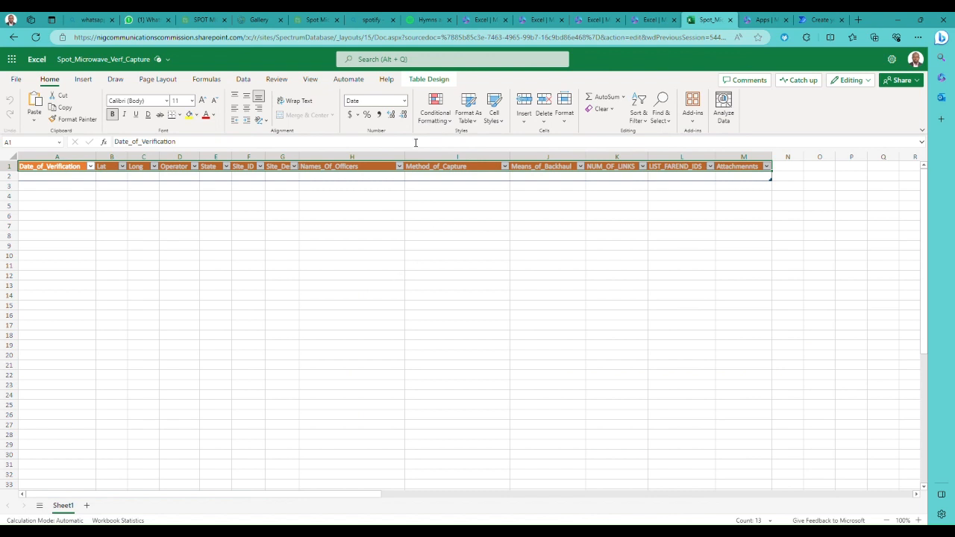
left_click(818, 18)
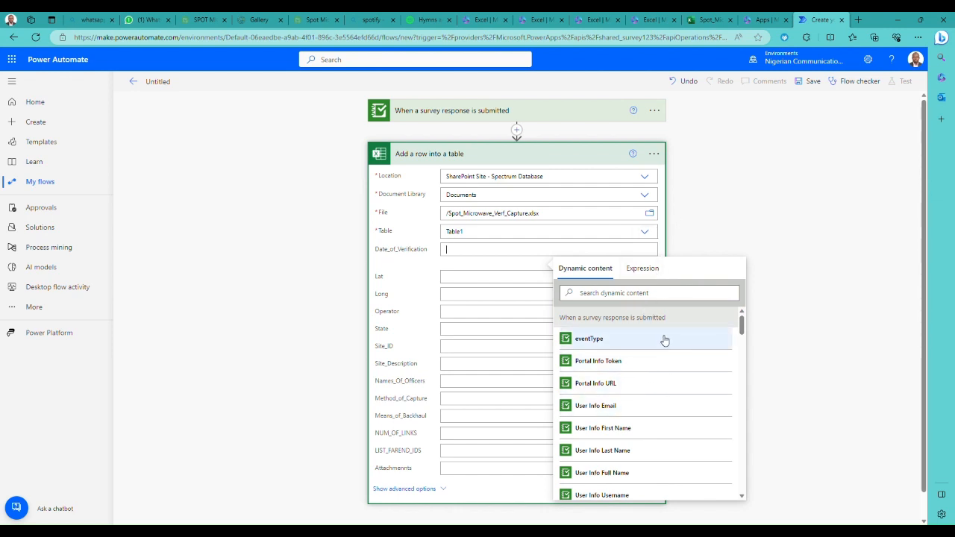
left_click(605, 293)
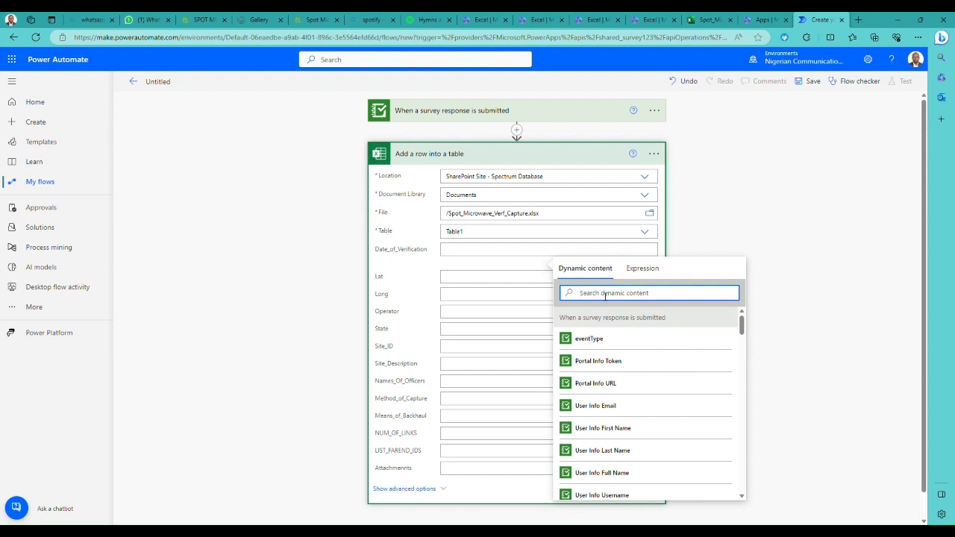
type("da")
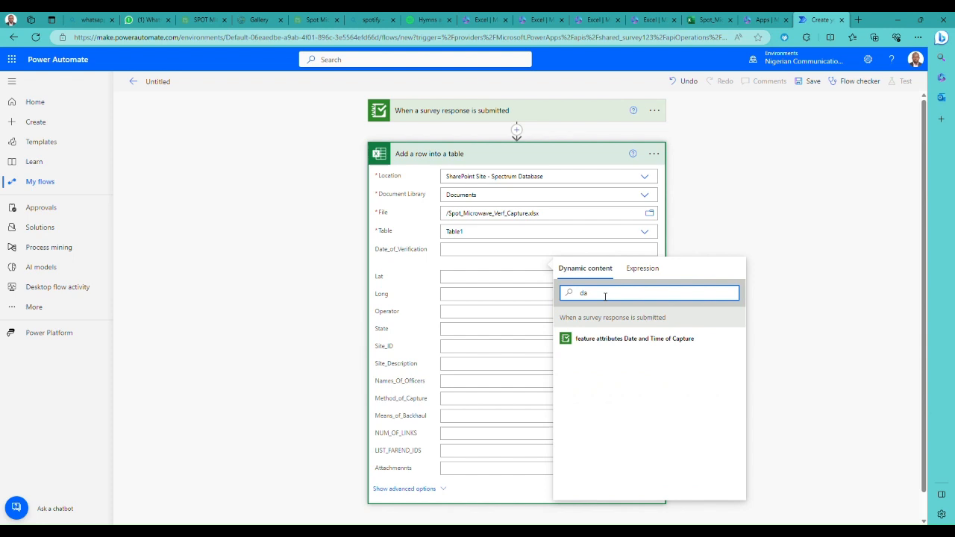
left_click(641, 346)
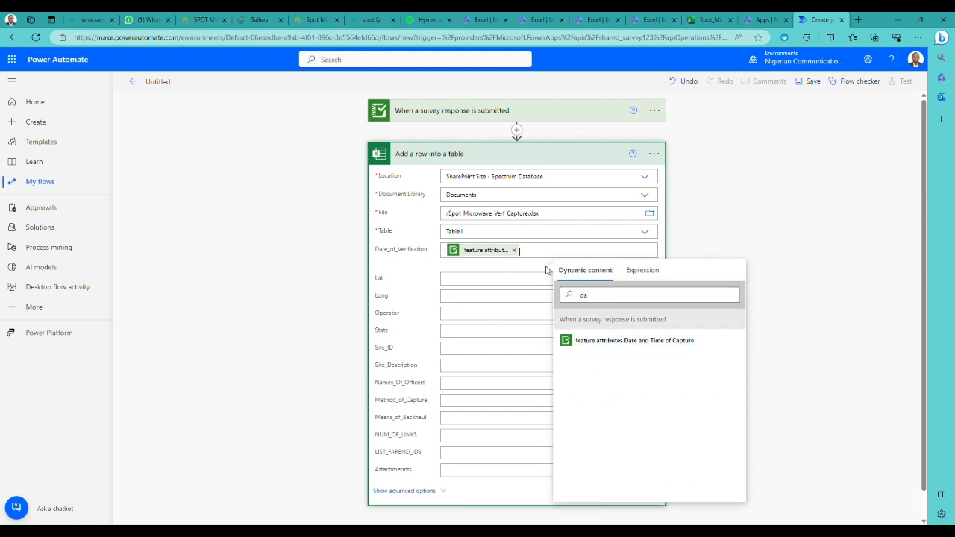
- Map the Lat field to the survey's dynamic value "feature geometry Y", searching the dynamic content for "geo"
left_click(499, 282)
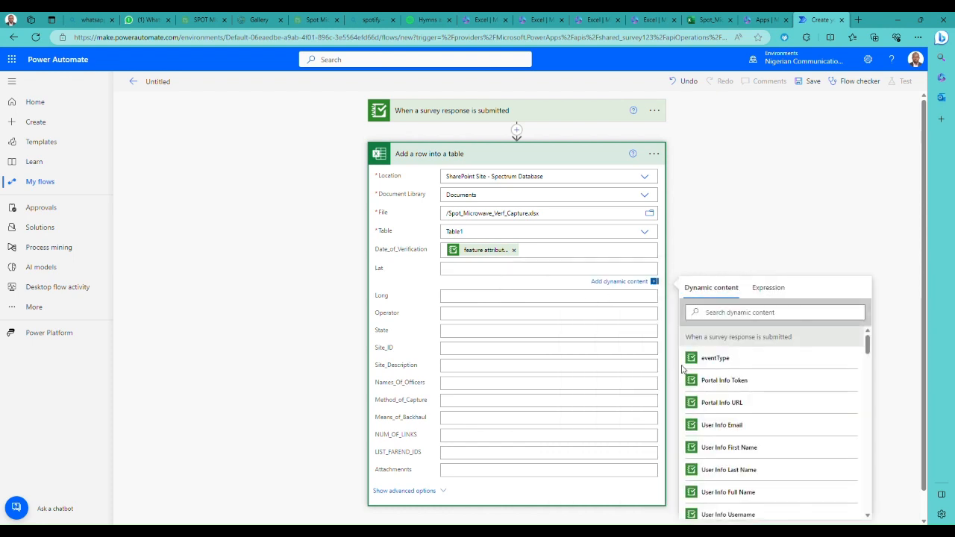
left_click(732, 315)
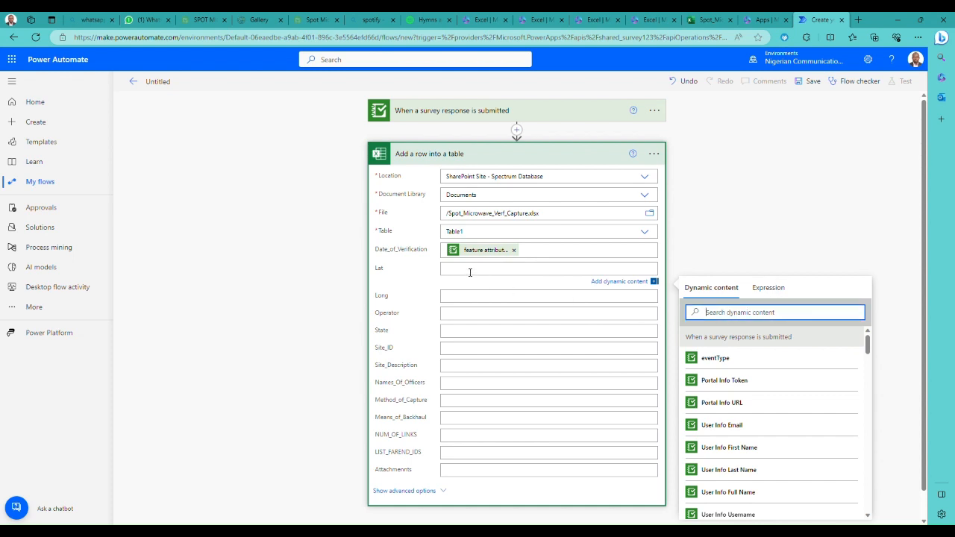
left_click(470, 272)
left_click(750, 318)
type("geo")
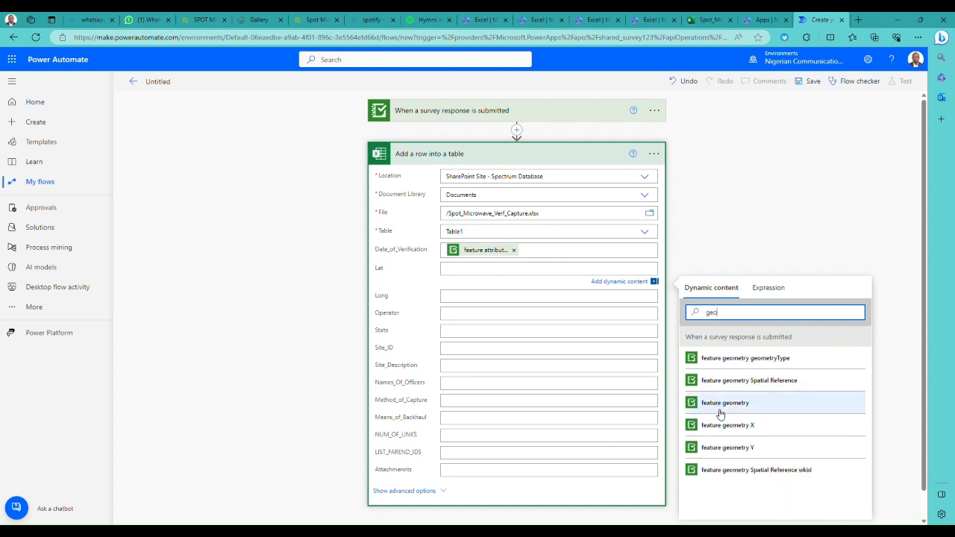
left_click(739, 451)
- Map the Long field to the survey's dynamic value "feature geometry Y", filtering the dynamic content by "geo"
left_click(474, 298)
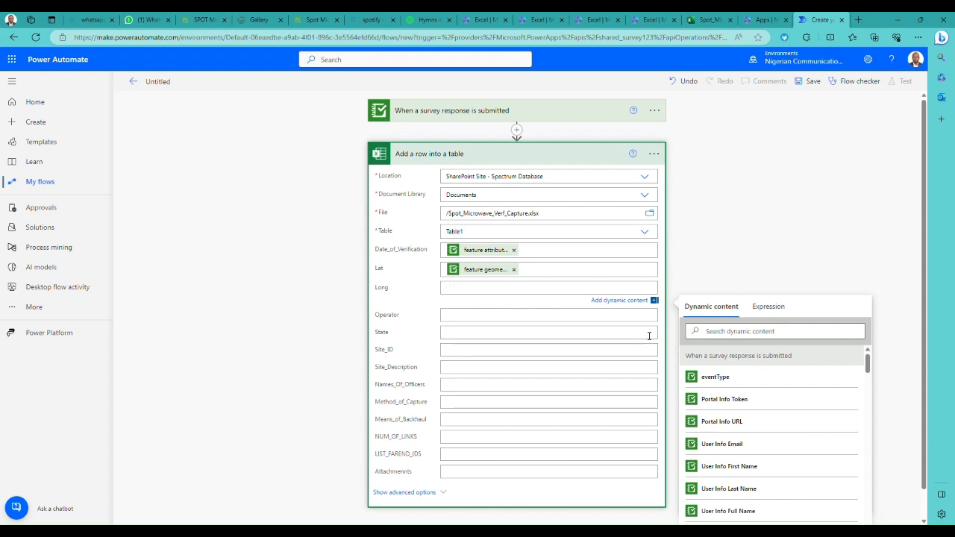
left_click(727, 337)
type("geo")
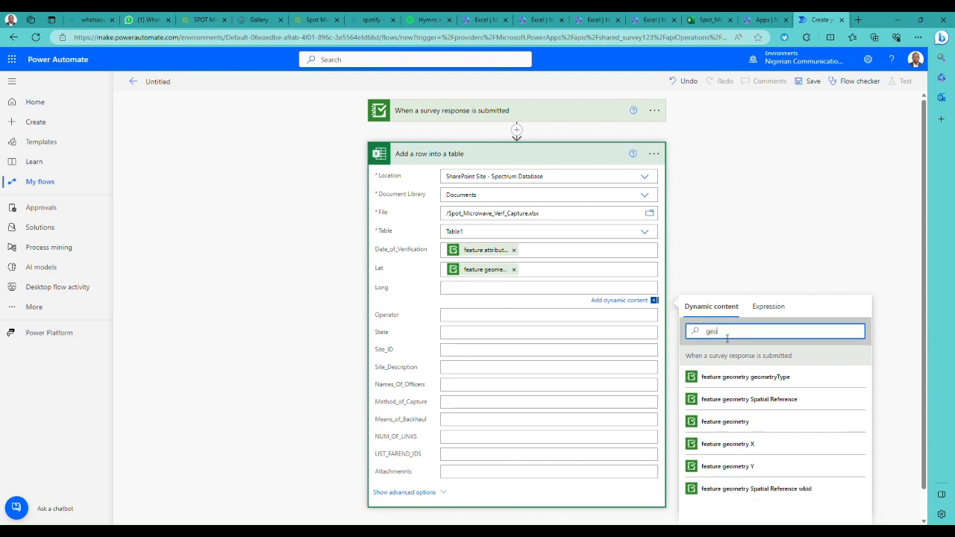
left_click(743, 468)
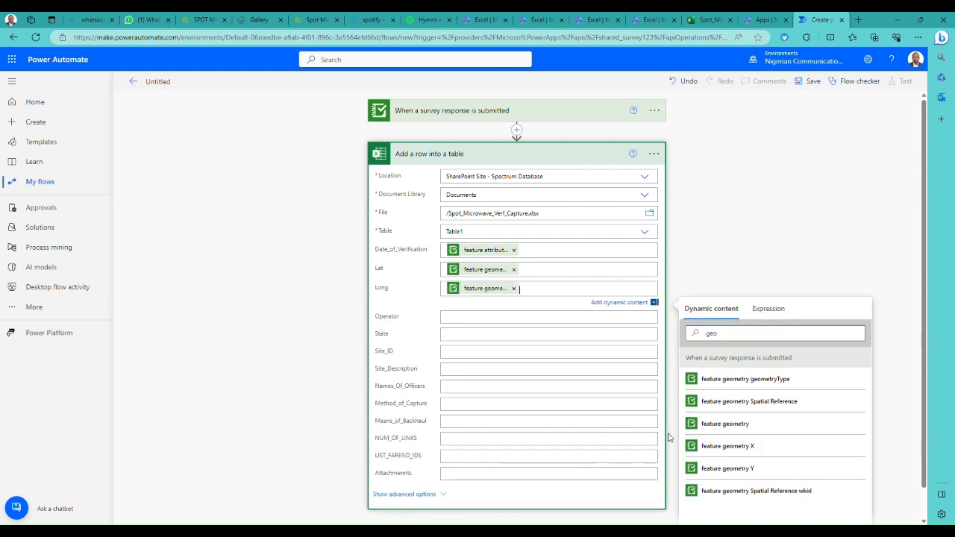
- Map the Operator field to the survey's "feature attributes Name of Licensee"
left_click(480, 316)
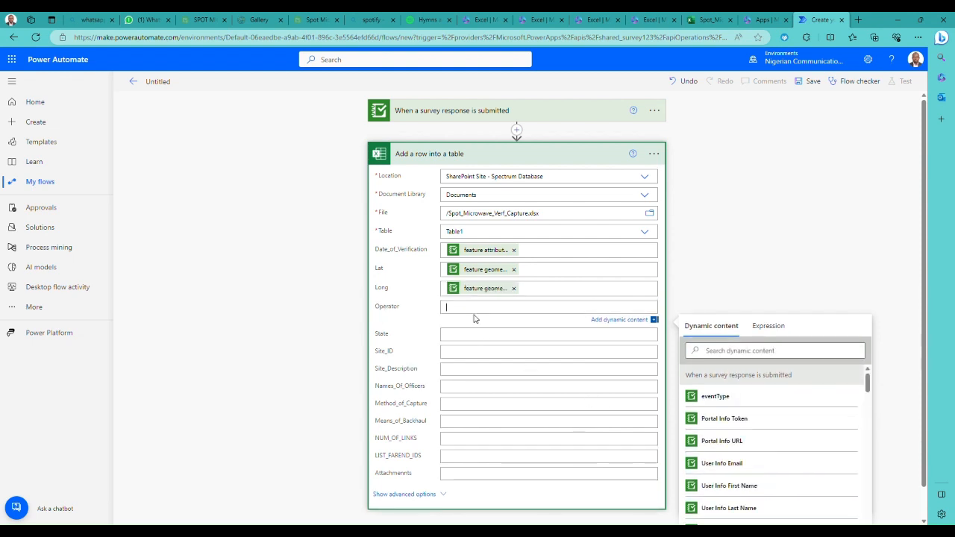
left_click(740, 355)
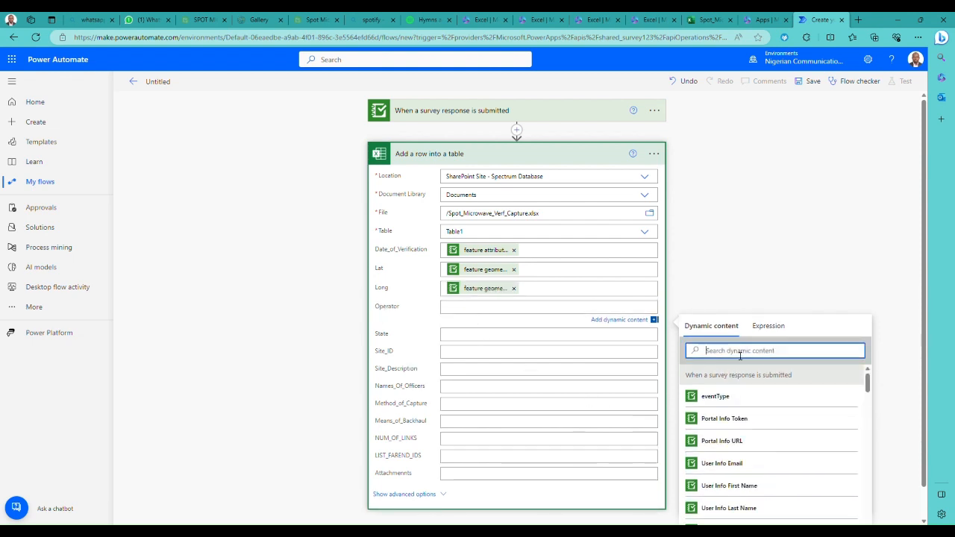
type("ope")
key("BackSpace")
key("BackSpace")
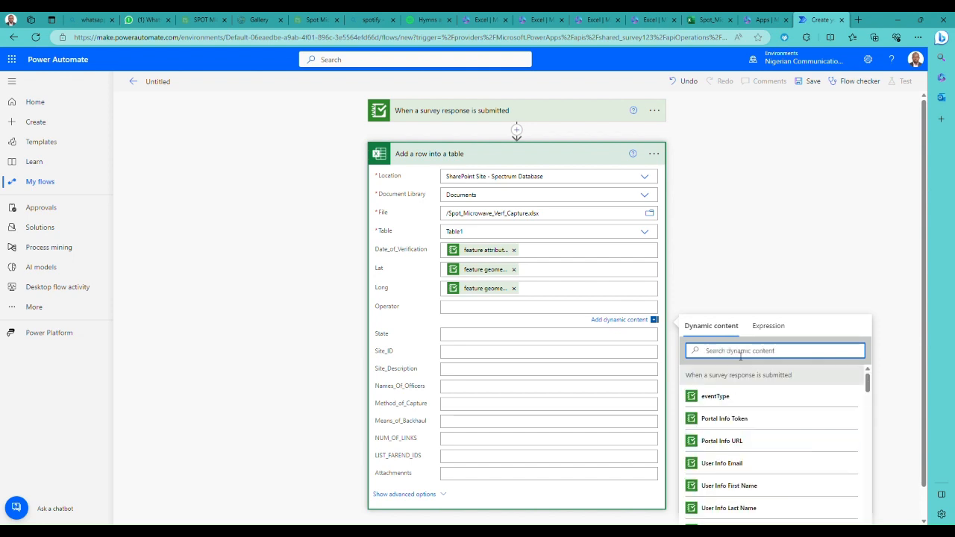
type("nam")
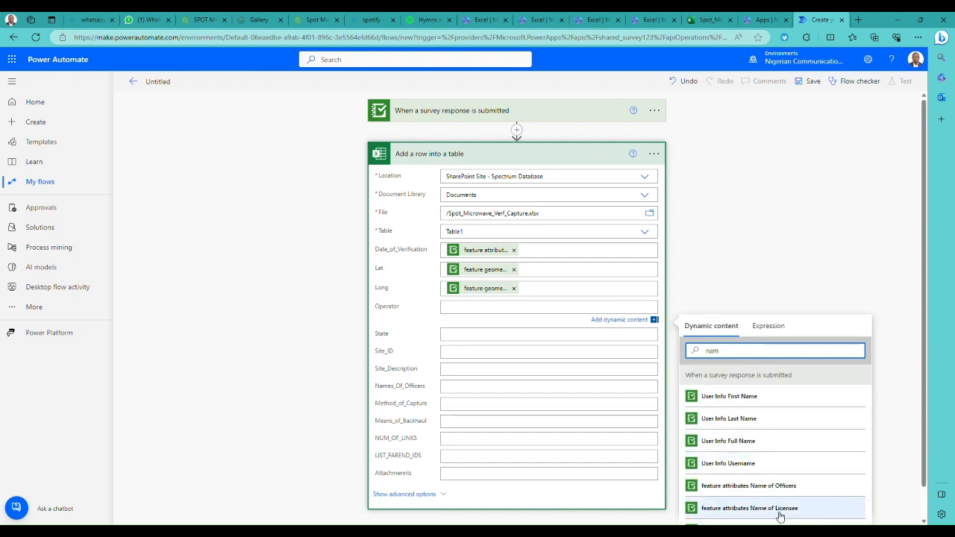
scroll(779, 515, "down", 1)
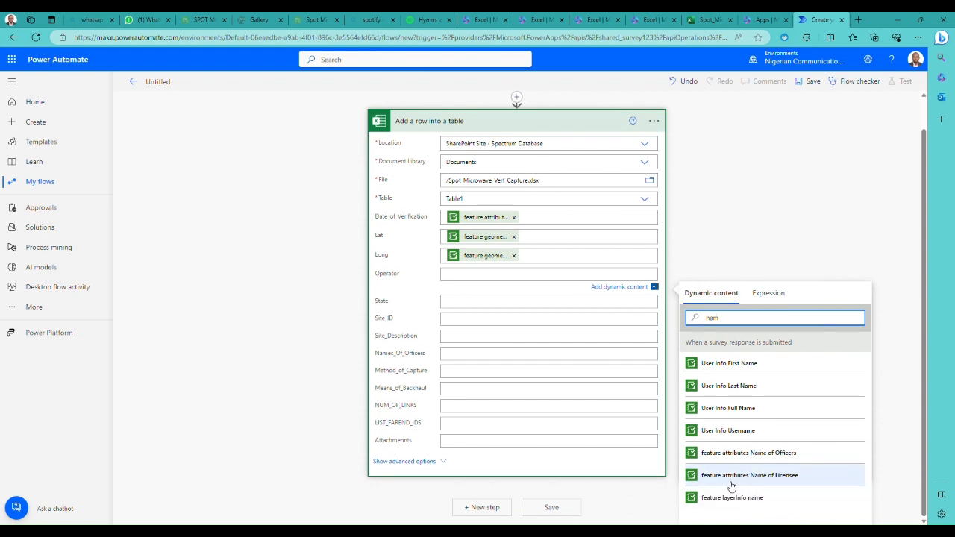
left_click(778, 480)
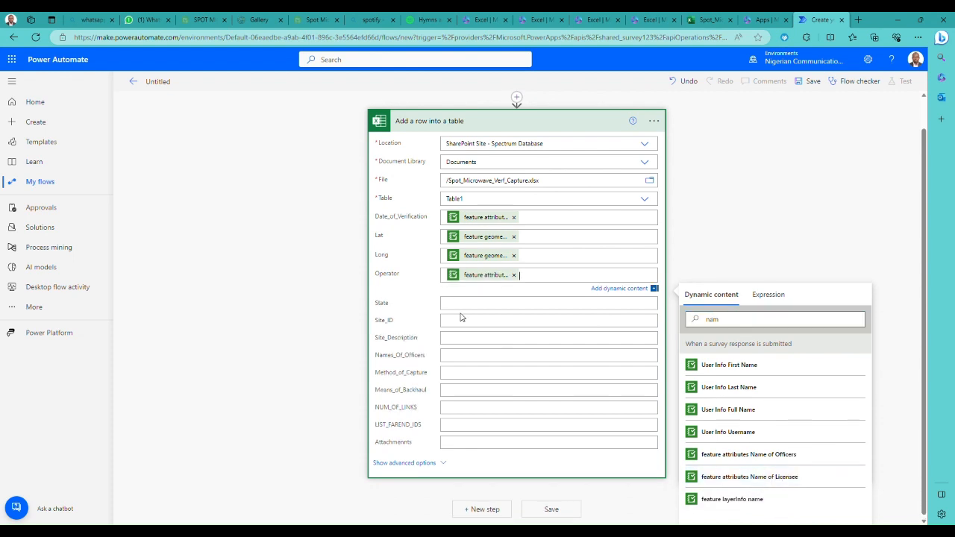
- Map the State field to the survey's "feature attributes State:" value
left_click(465, 303)
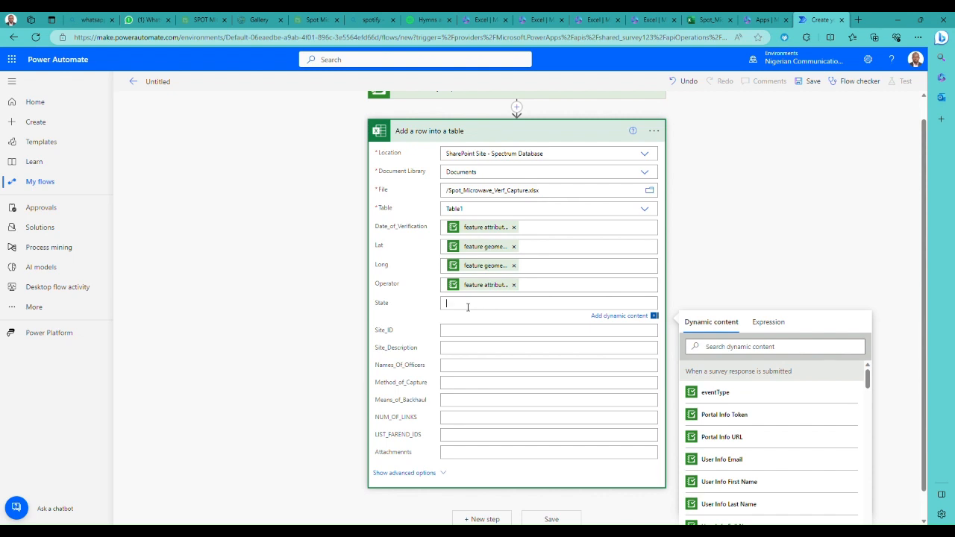
left_click(742, 347)
type("sta")
left_click(746, 395)
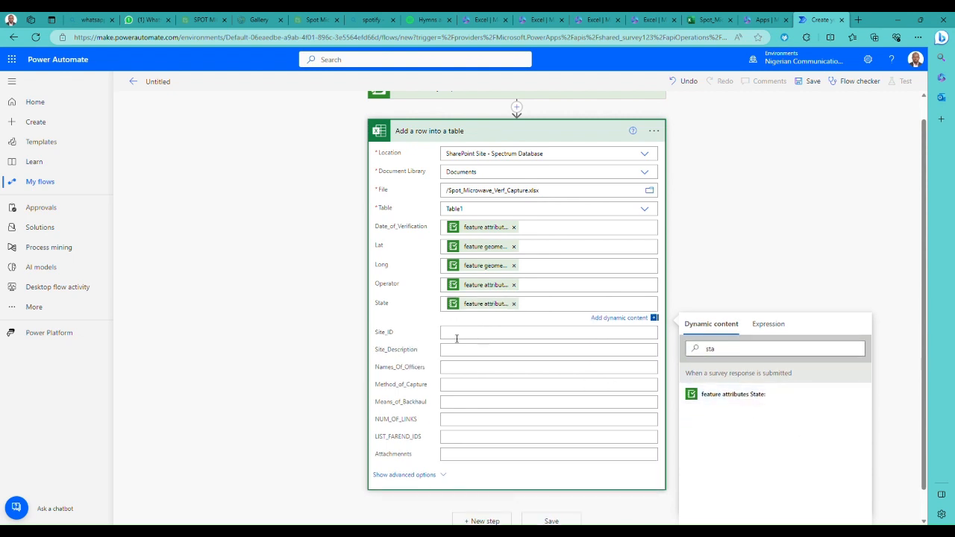
- Map the Site_ID field to the matching survey feature attribute, searching the dynamic content for "sit", "ID" and "Ent"
left_click(456, 334)
left_click(716, 375)
type("sit")
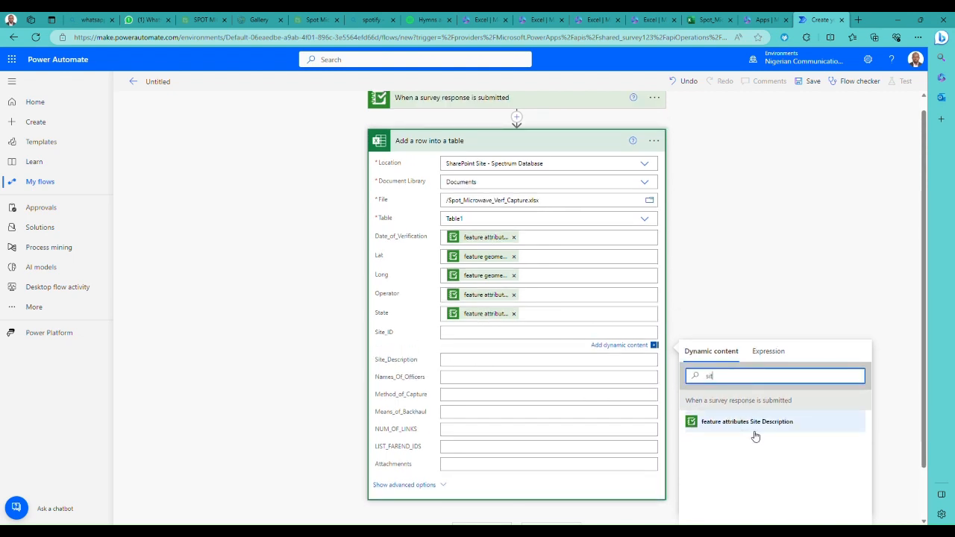
key("BackSpace")
key("BackSpace")
key("BackSpace")
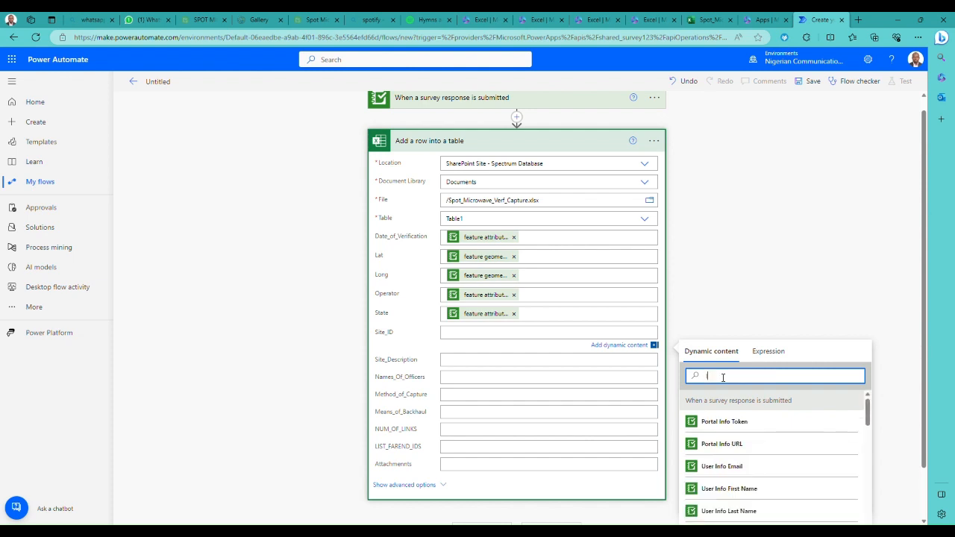
type("ID")
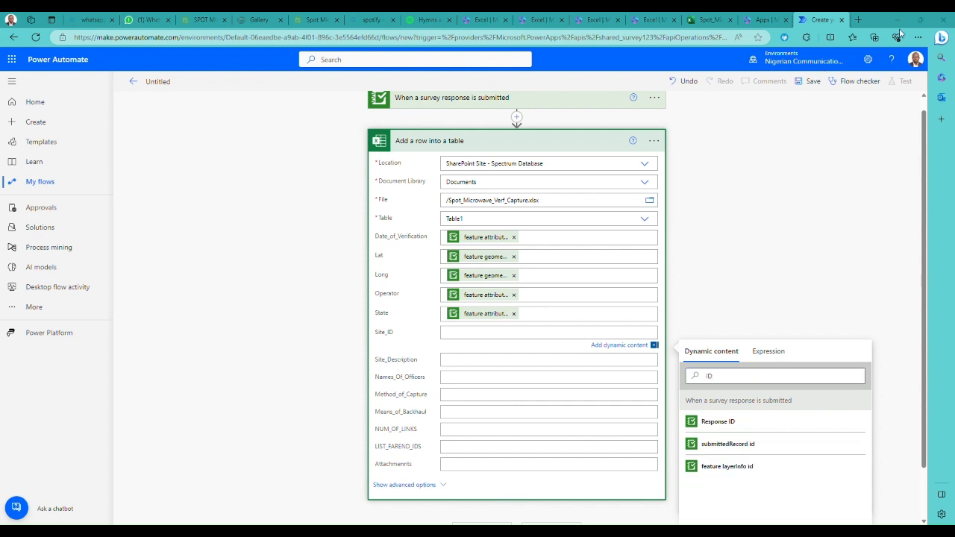
left_click(731, 379)
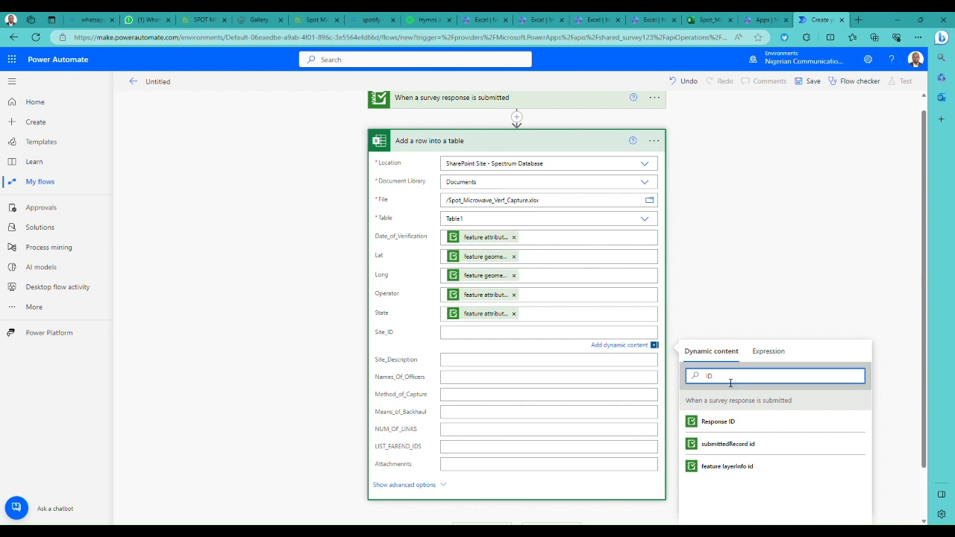
type("Er")
key("BackSpace")
key("BackSpace")
key("BackSpace")
key("BackSpace")
key("BackSpace")
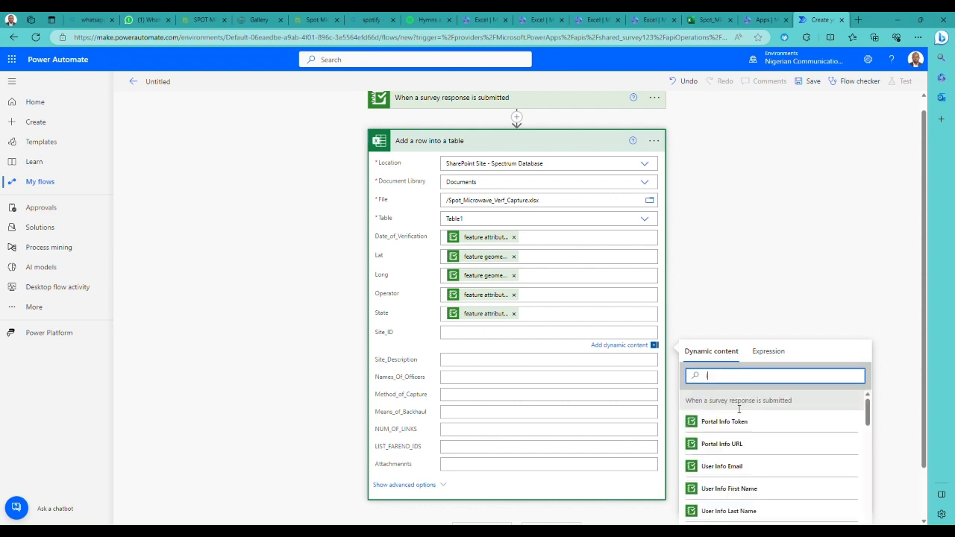
type("Ent")
left_click(772, 446)
- Map the Site_Description field to the survey's "feature attributes Site Description"
left_click(463, 366)
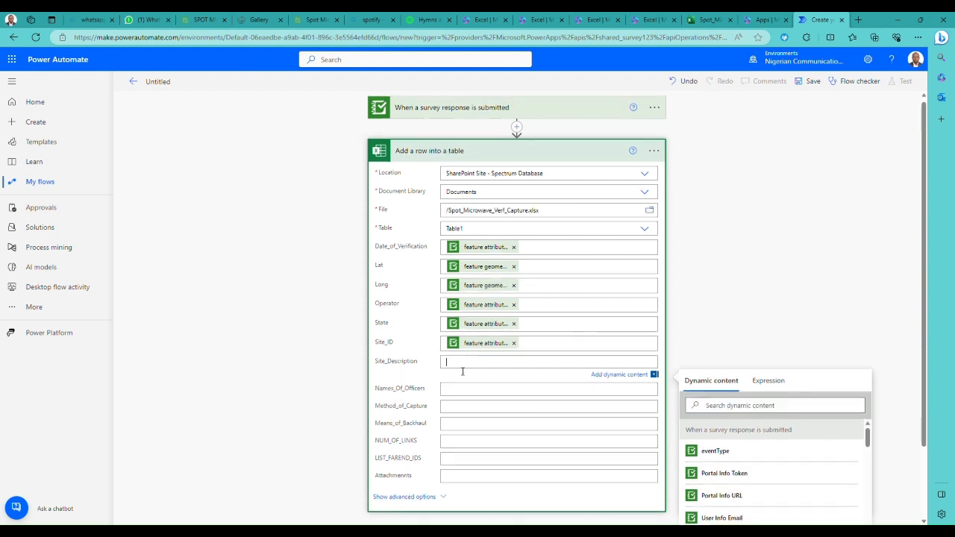
left_click(744, 406)
type("d")
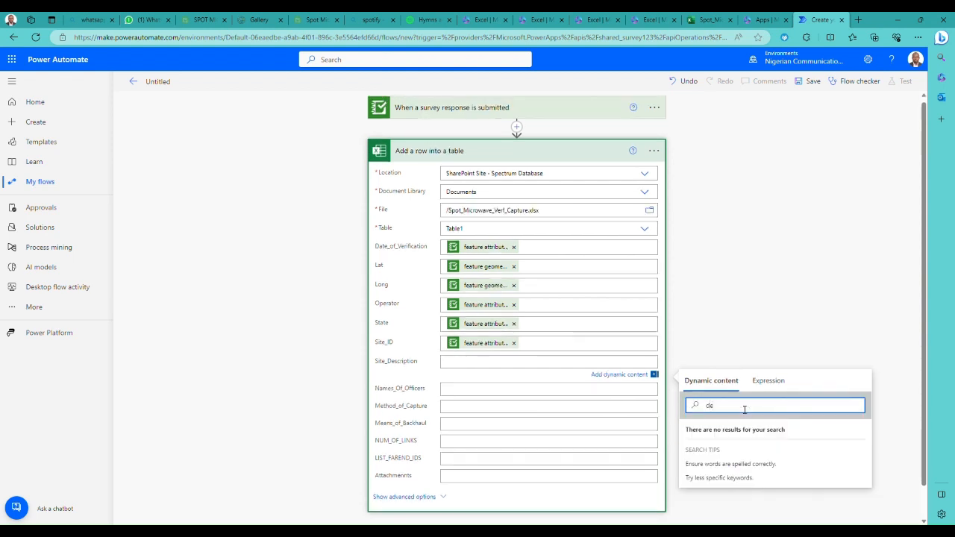
key("BackSpace")
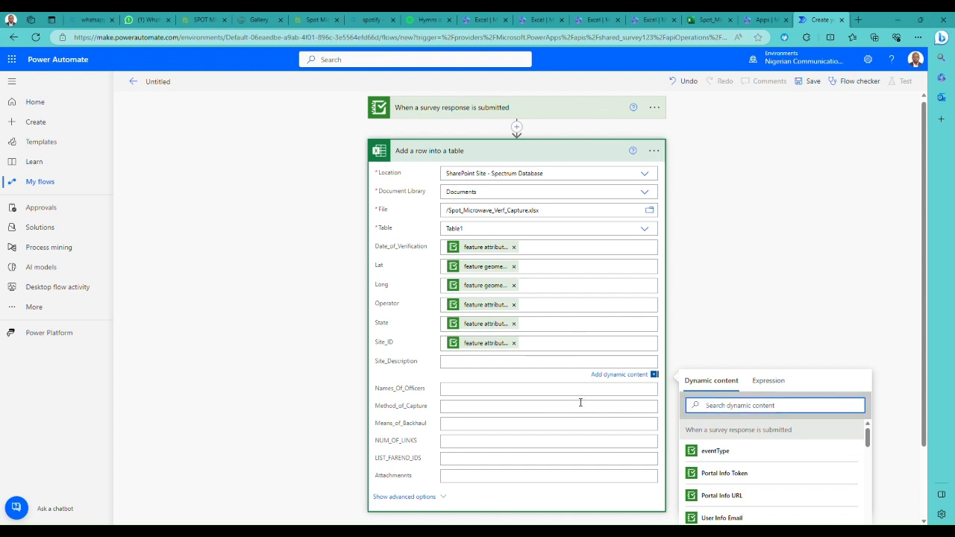
type("des")
left_click(746, 450)
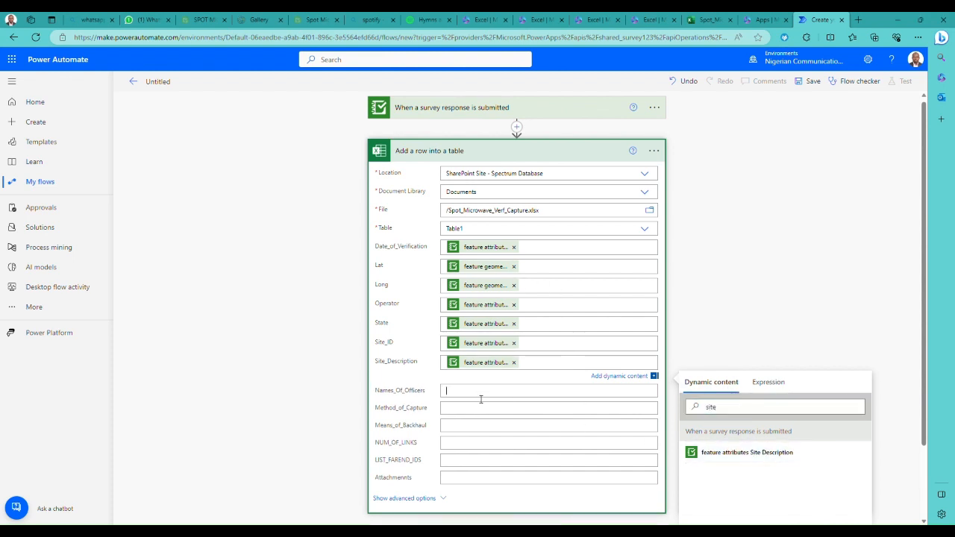
- Map the Names_Of_Officers field to the survey's "feature attributes Name of Officers"
left_click(480, 389)
left_click(737, 429)
type("ya")
key("BackSpace")
key("BackSpace")
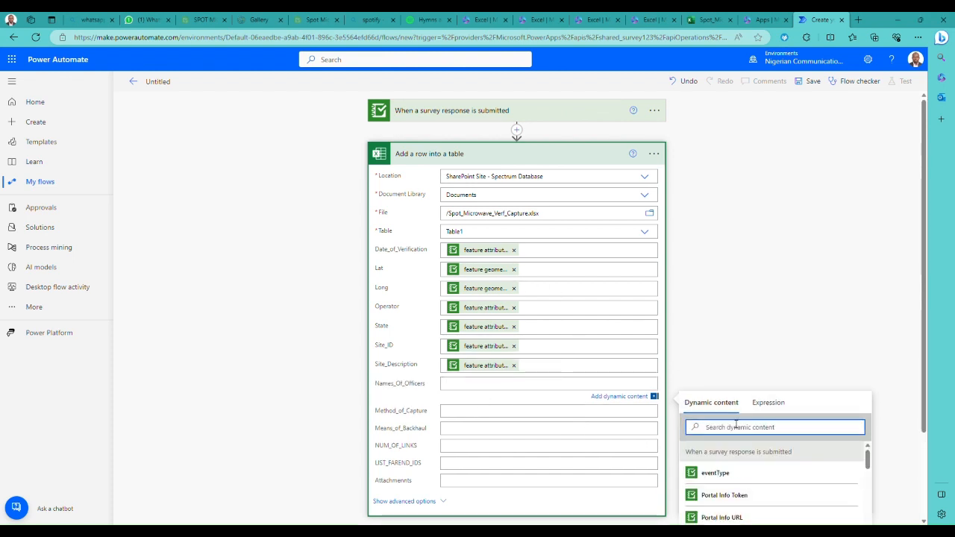
type("nam")
scroll(744, 512, "down", 1)
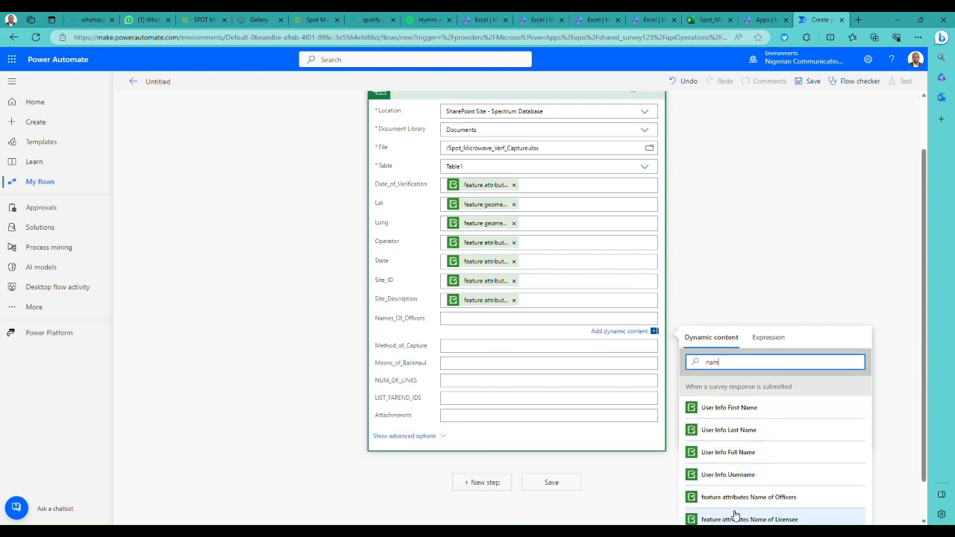
left_click(739, 499)
- Map Method_of_Capture to "feature attributes Method of Capture" and Means_of_Backhaul to "feature attributes Means of Backhaul"
left_click(456, 347)
left_click(776, 391)
type("Met")
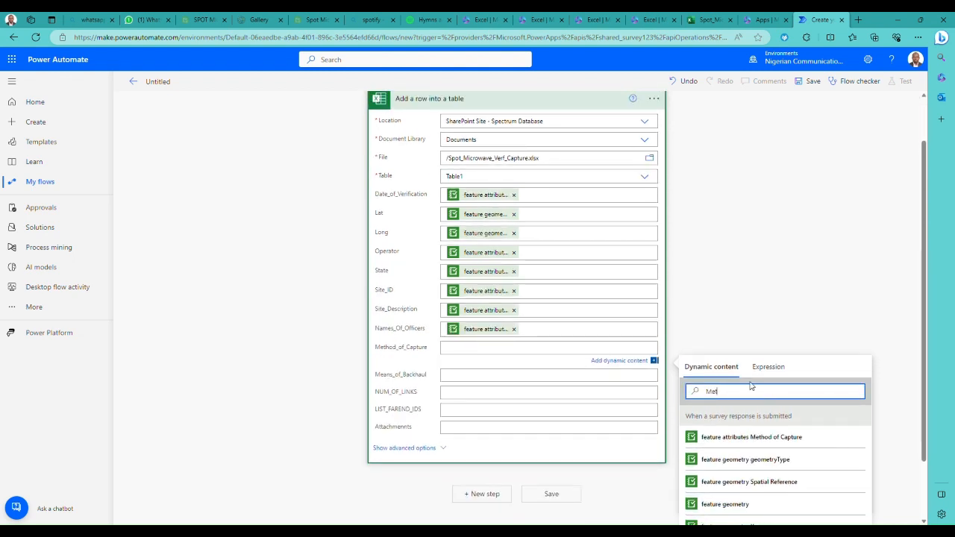
left_click(776, 439)
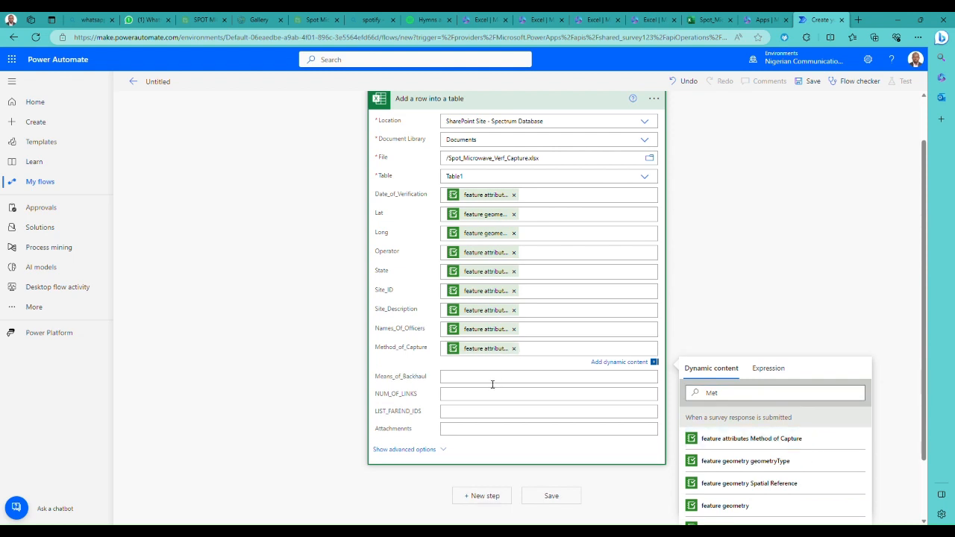
left_click(494, 373)
left_click(777, 422)
type("Mean")
left_click(776, 464)
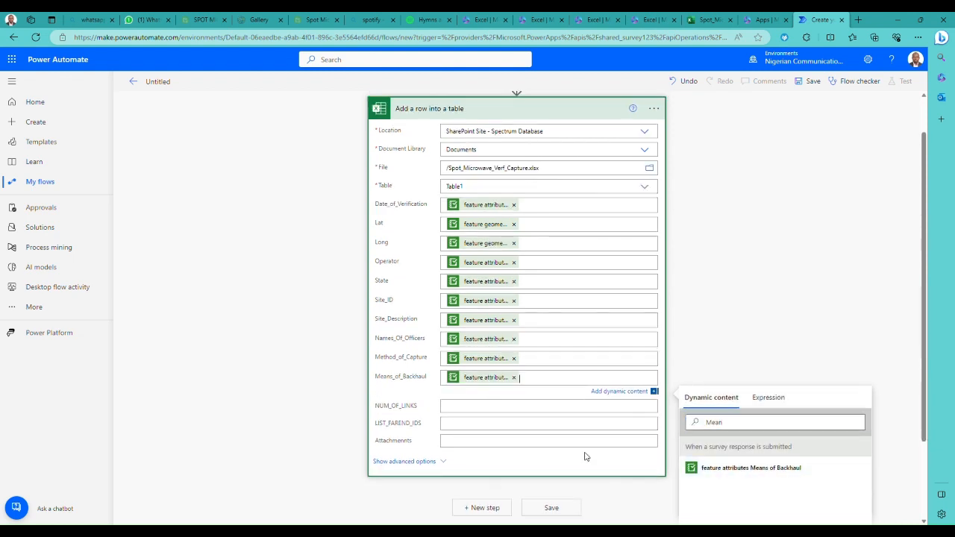
- Map the NUM_OF_LINKS field to the survey's "feature attributes Number of Links at Station"
left_click(461, 407)
left_click(750, 447)
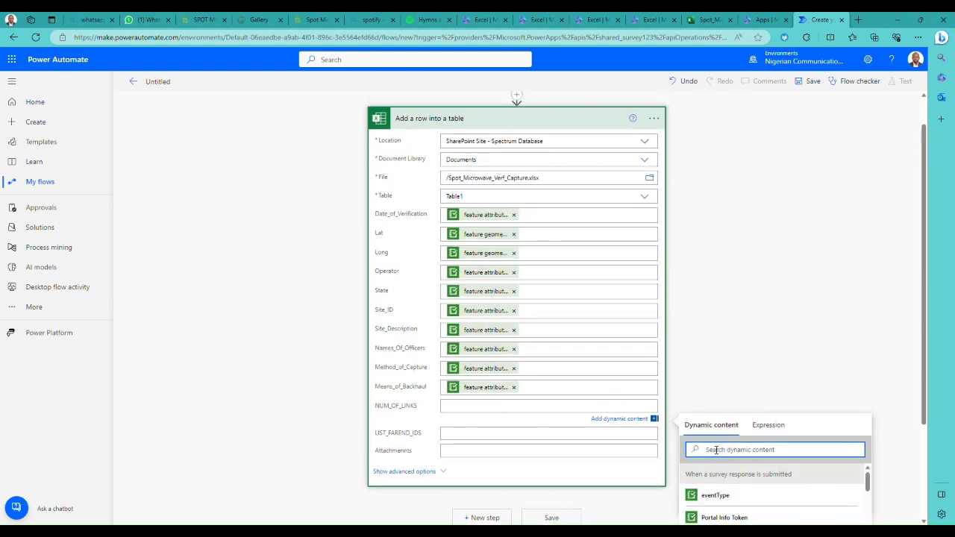
type("Num")
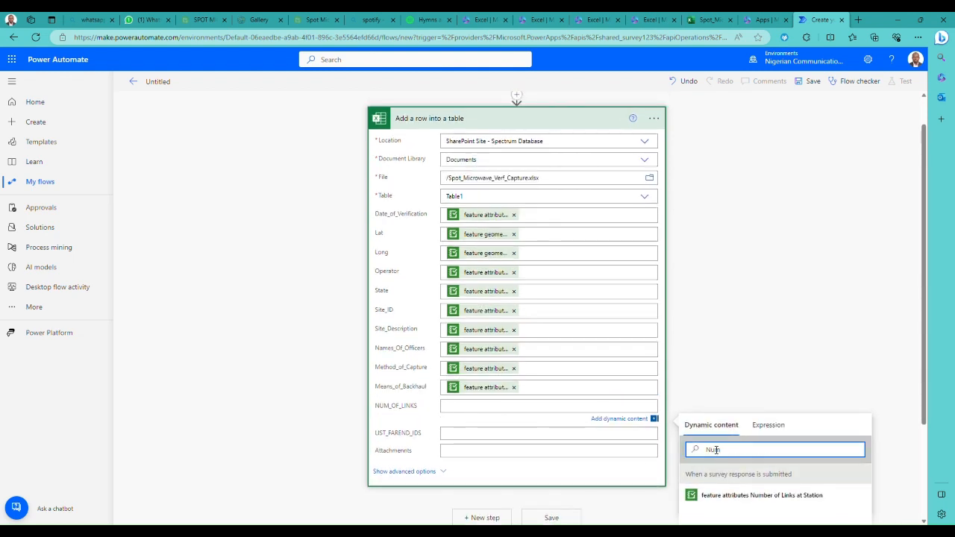
left_click(783, 497)
- Search the dynamic content for a survey field matching LIST_FAREND_IDS, using the terms "Far" and "ID"
left_click(458, 435)
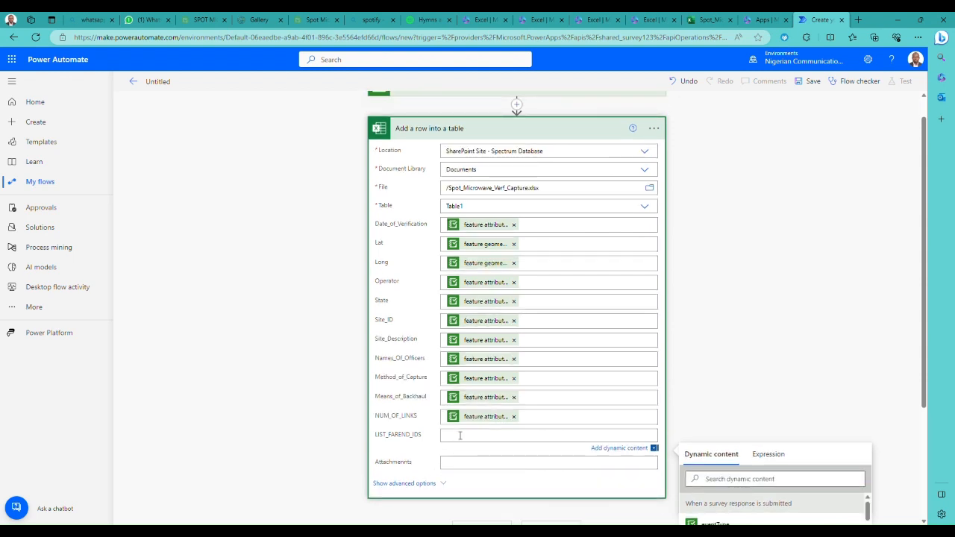
left_click(715, 479)
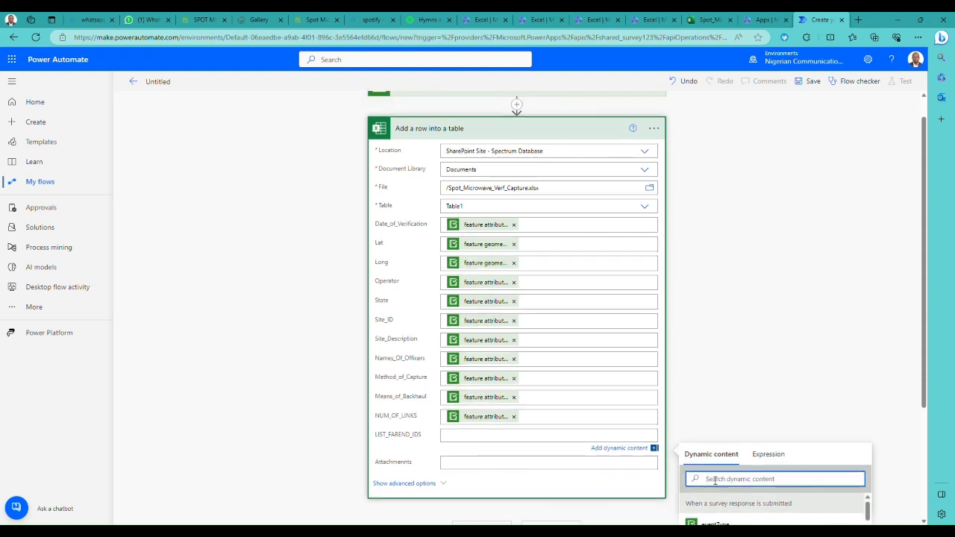
type("Far")
key("BackSpace")
key("BackSpace")
key("BackSpace")
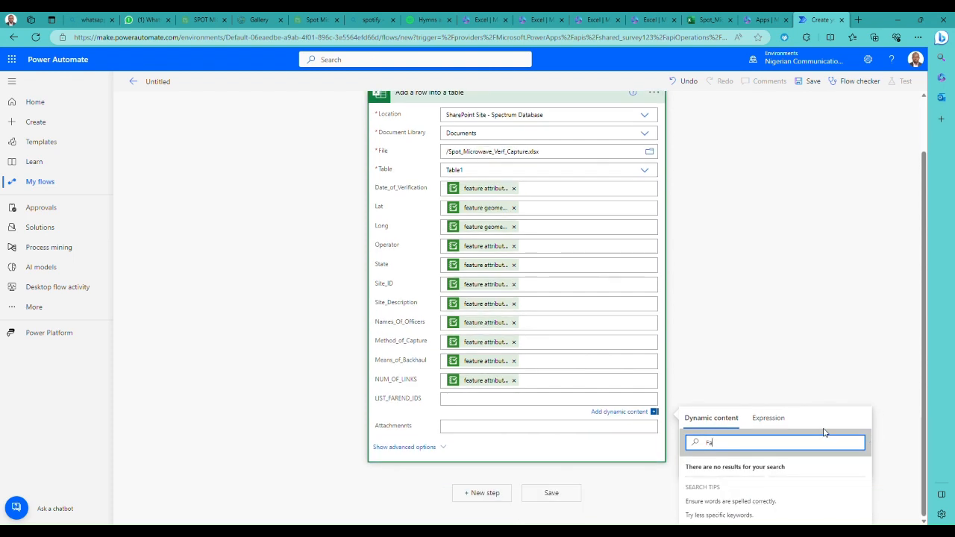
scroll(929, 411, "down", 2)
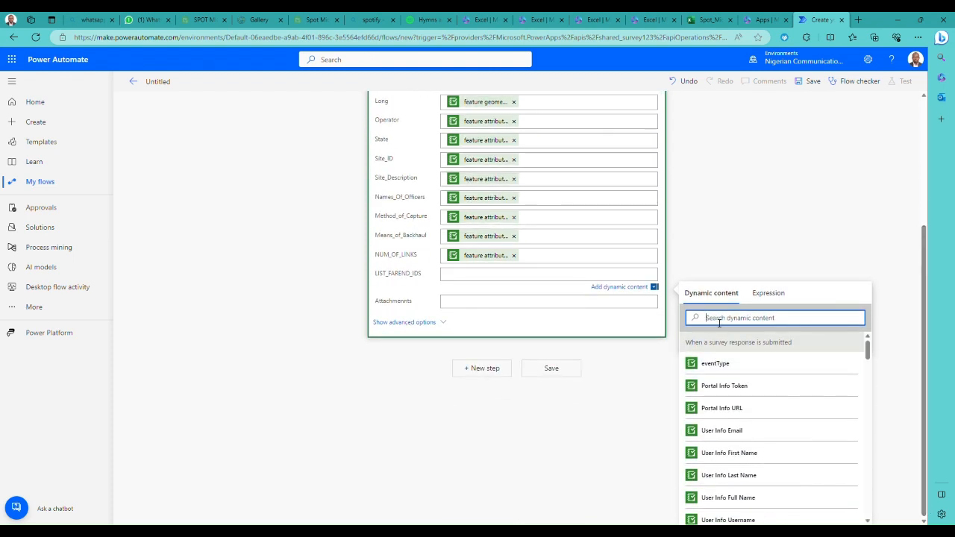
type("ID")
key("BackSpace")
key("BackSpace")
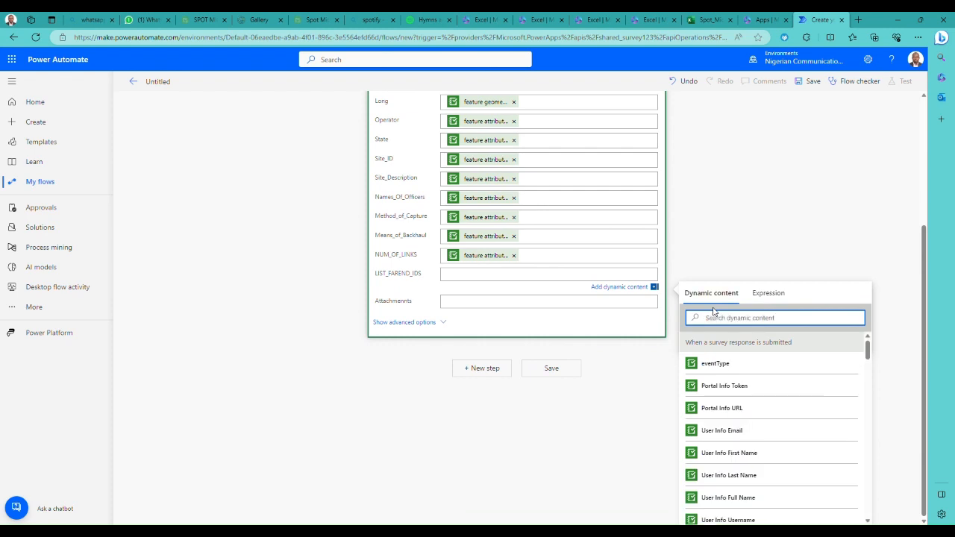
type("Far")
type("Fa")
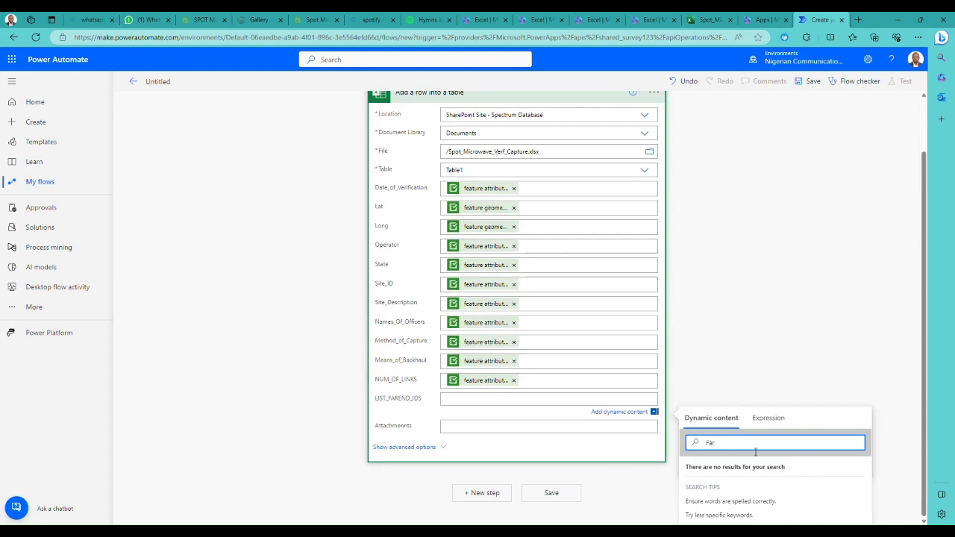
double_click(709, 443)
key("BackSpace")
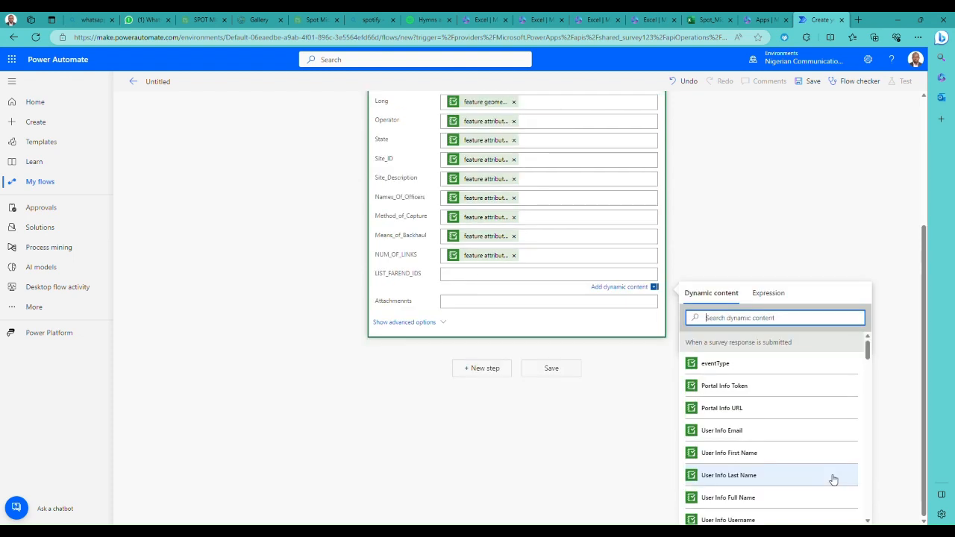
- Close the dynamic content picker and save the flow with LIST_FAREND_IDS and Attachments left empty
left_click(745, 243)
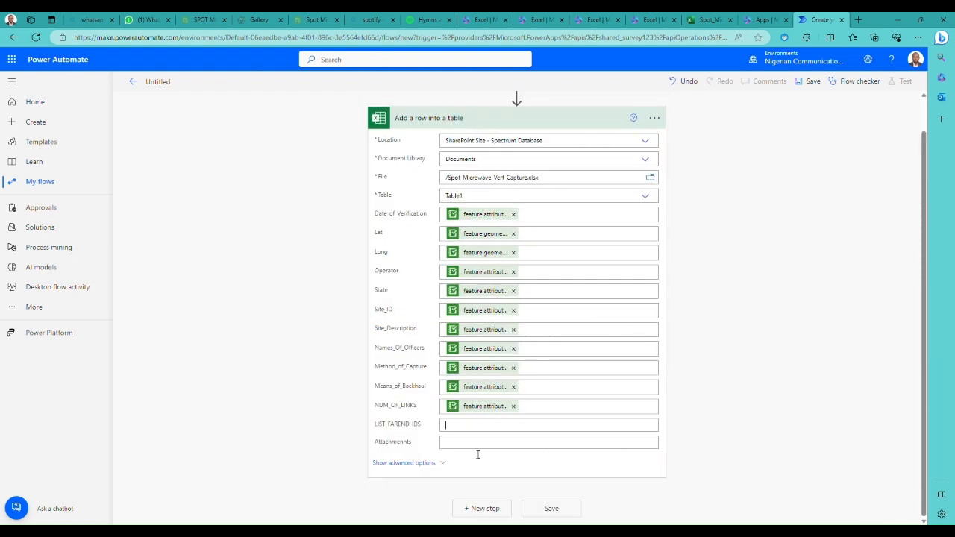
left_click(556, 510)
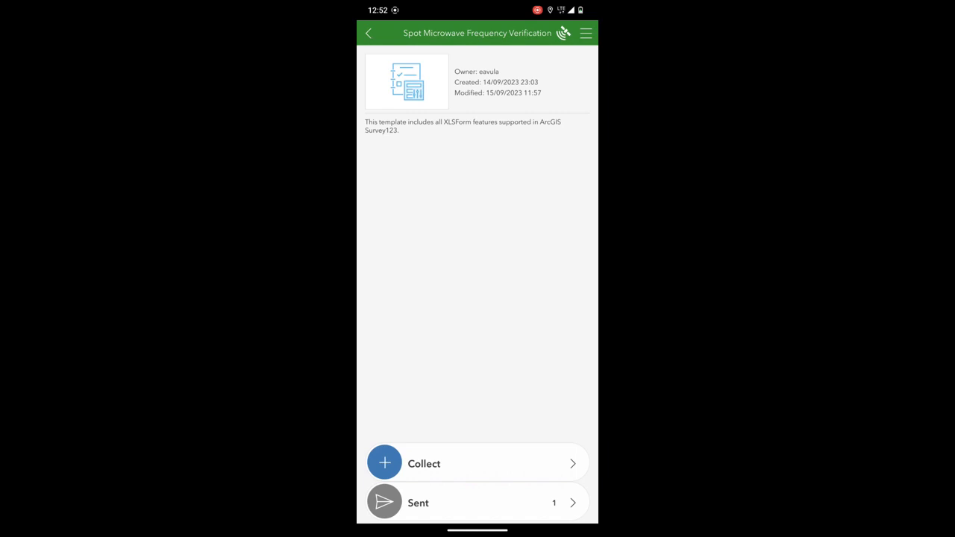
- Switch to Survey123 on the phone, start collecting a Spot Microwave Frequency Verification response, and enter the officers' names separated by semicolons
left_click(477, 464)
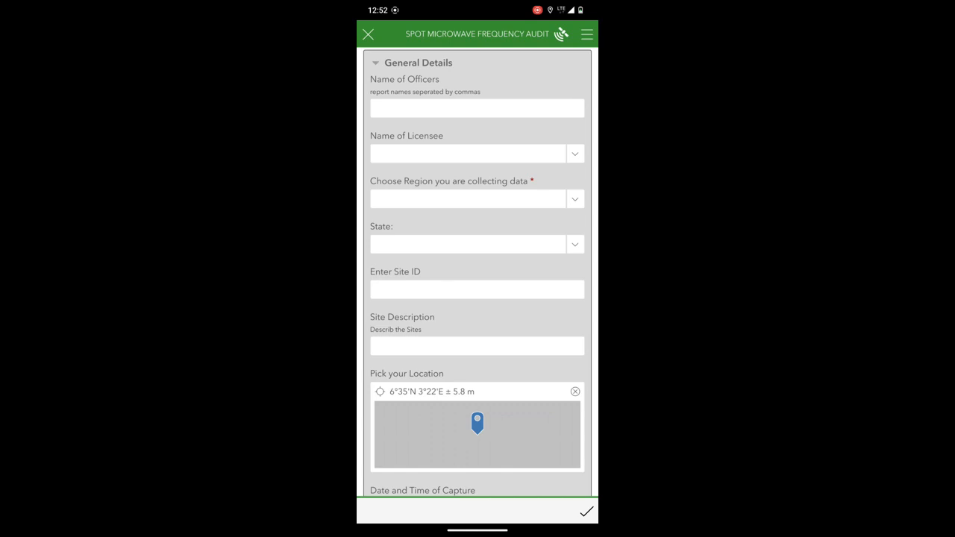
left_click(477, 109)
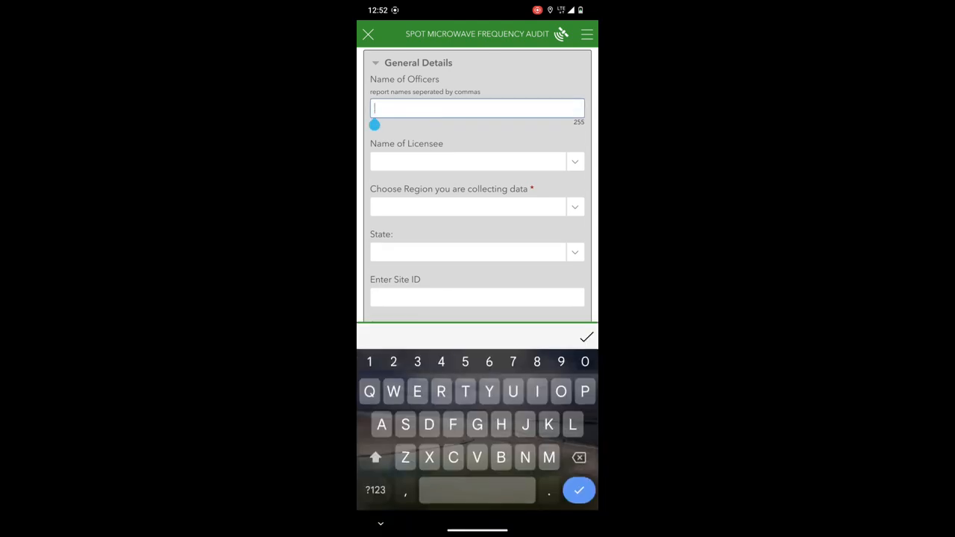
type("Avula")
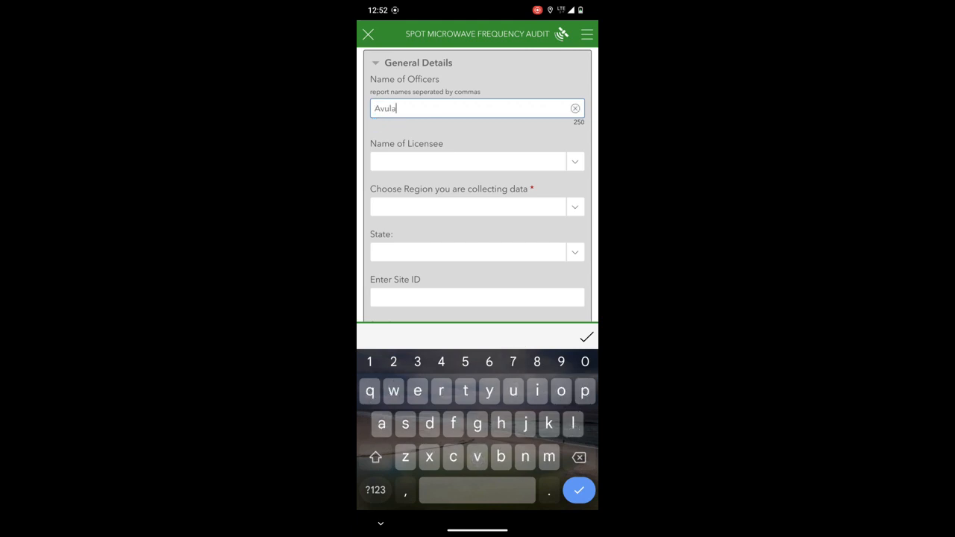
type(";")
left_click(375, 457)
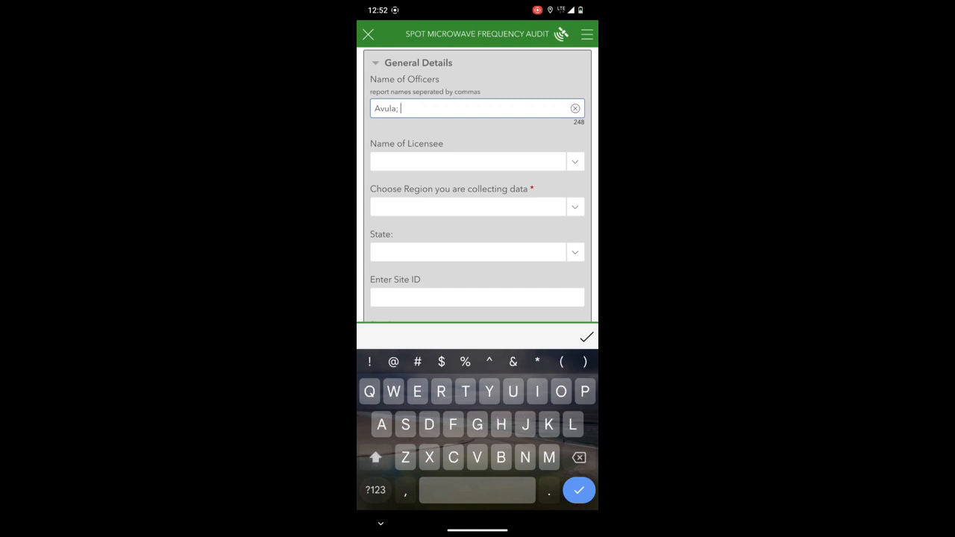
type("Oni")
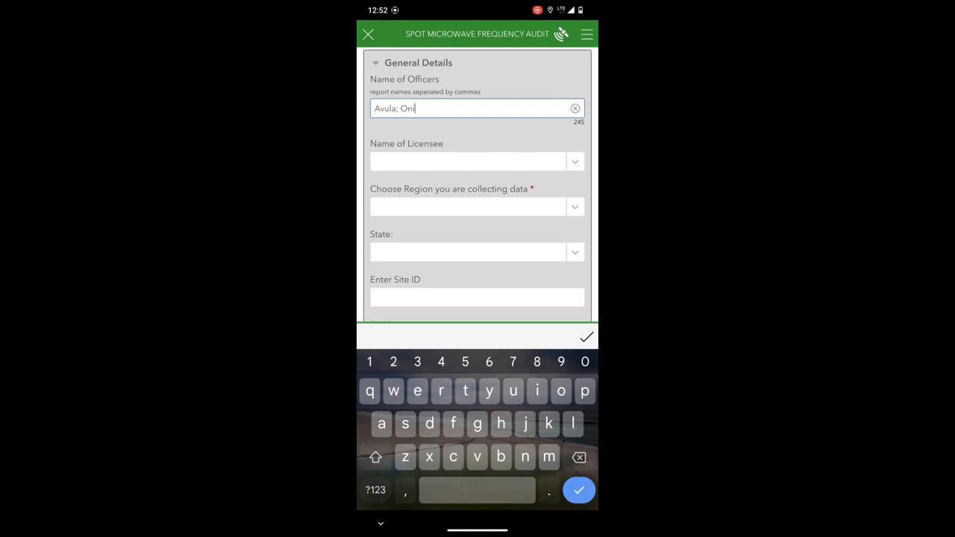
left_click(375, 489)
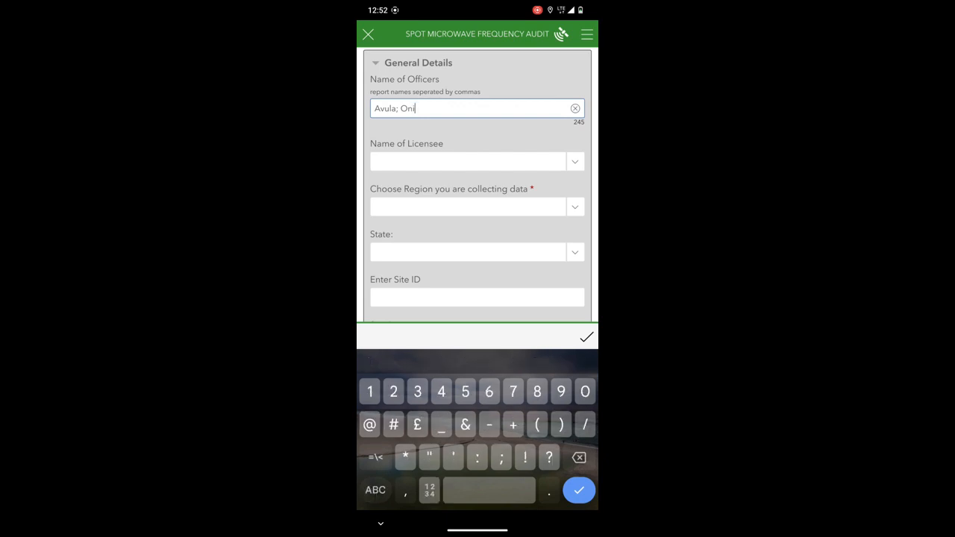
type(";")
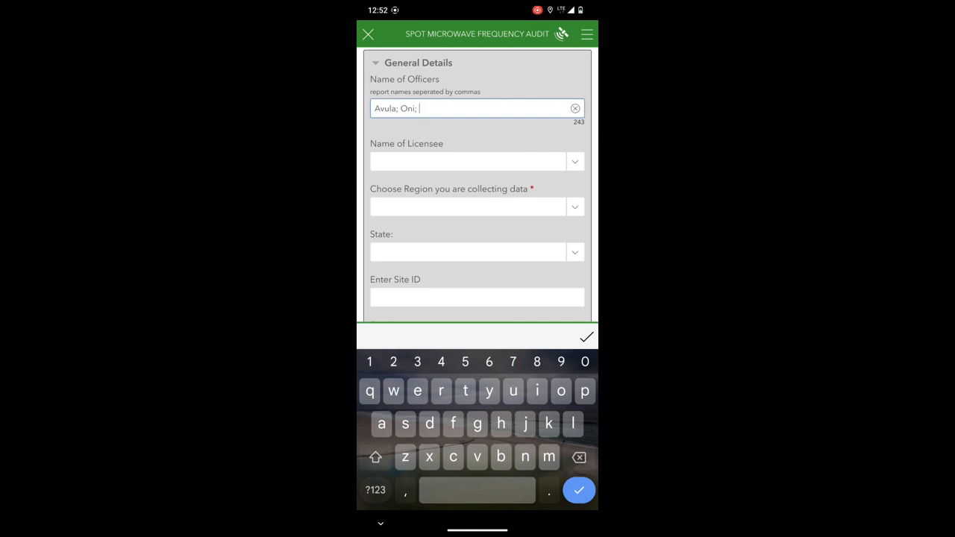
type("Test")
- Search the licensee choices for "Spd" and set Name of Licensee to SPDC
left_click(576, 162)
scroll(480, 209, "down", 2)
scroll(480, 209, "up", 1)
left_click(408, 170)
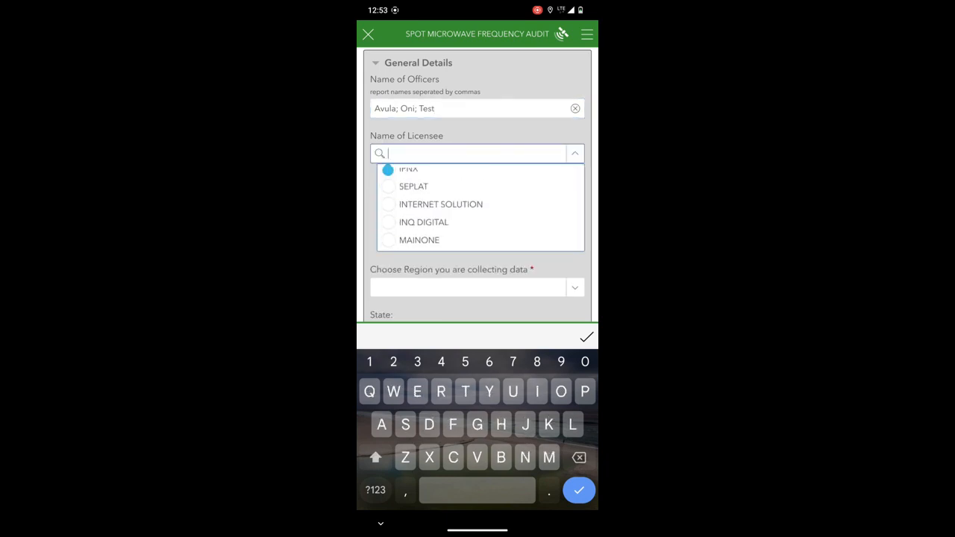
type("Spd")
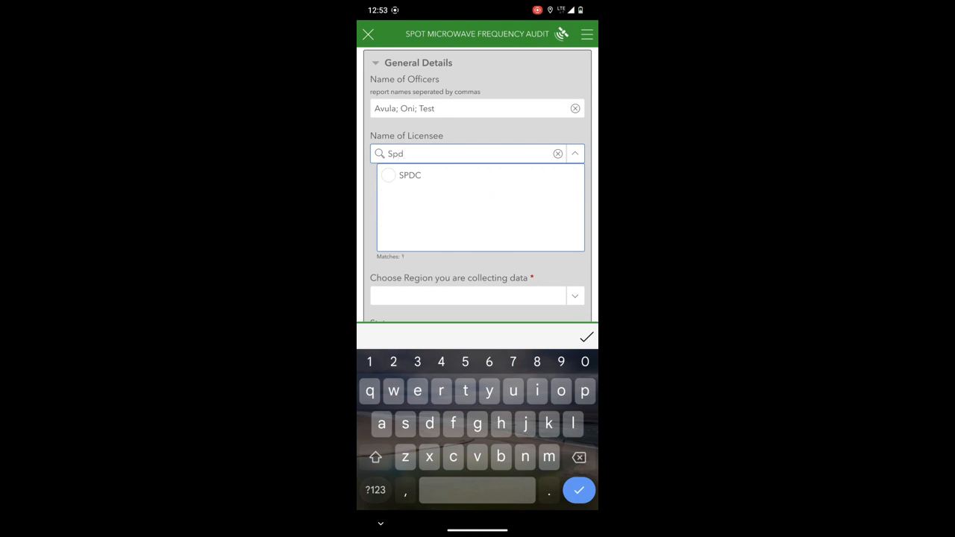
left_click(409, 175)
- Set the data collection region to South South and the State to Rivers
left_click(575, 199)
scroll(480, 254, "down", 1)
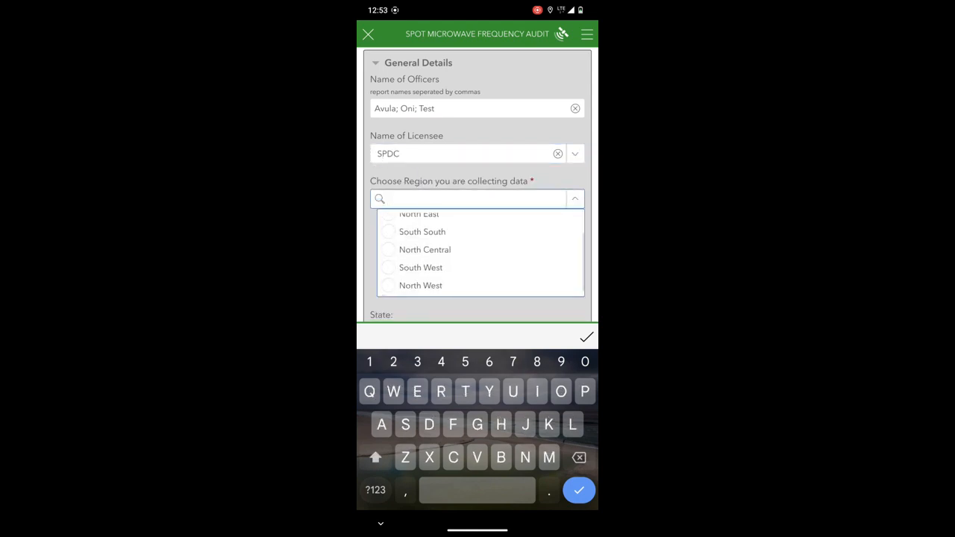
left_click(421, 232)
left_click(575, 245)
scroll(466, 284, "down", 1)
left_click(410, 298)
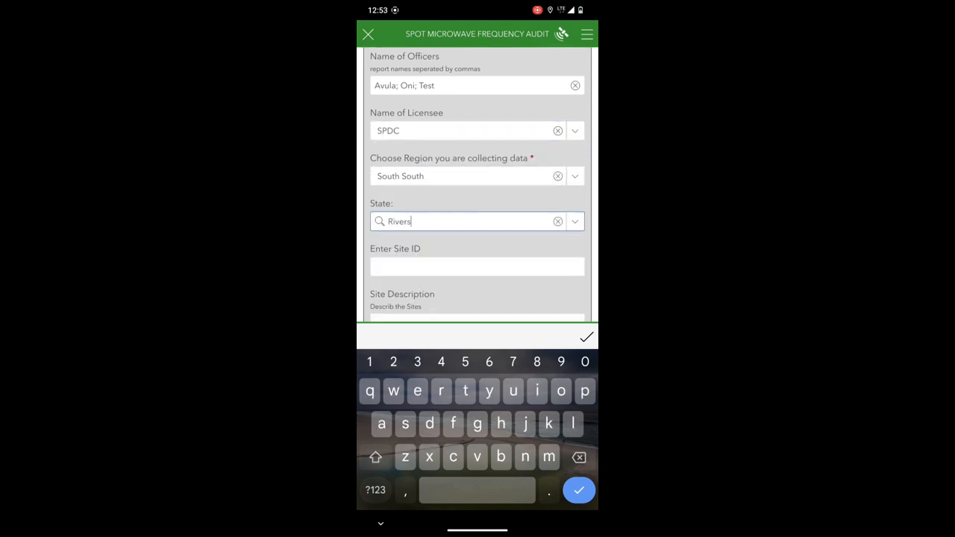
- Enter ABC134 as the Site ID
left_click(477, 267)
type("AB")
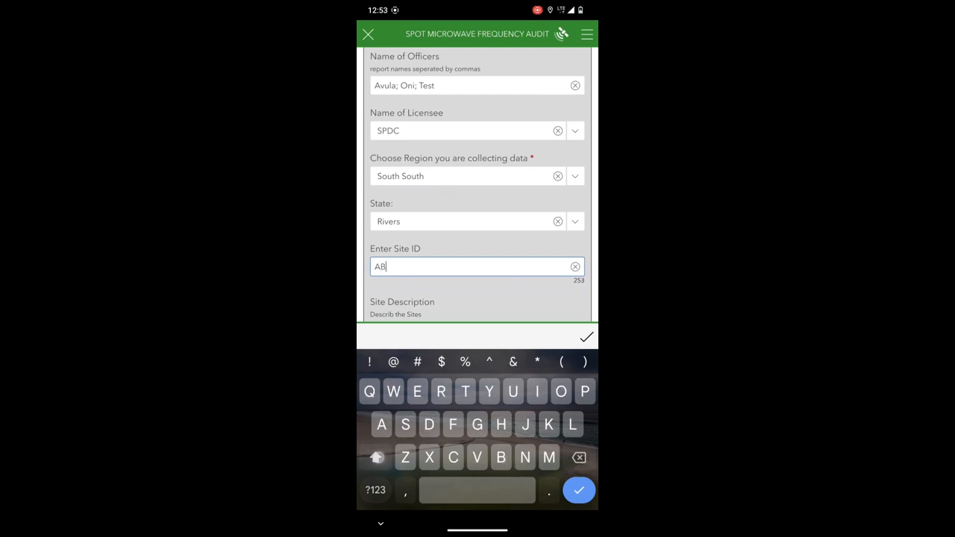
type("C134")
key("Return")
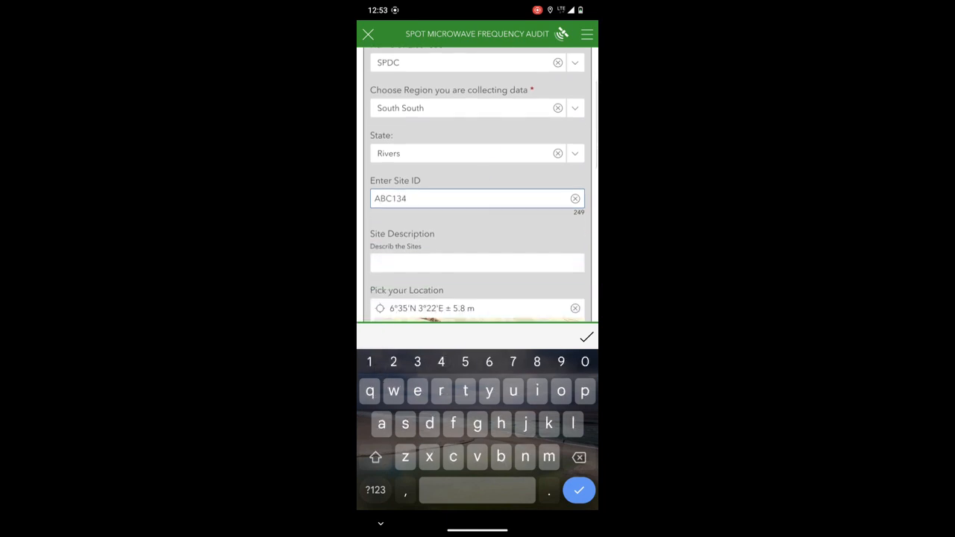
- Enter "This is for Test" as the Site Description
type("Thid")
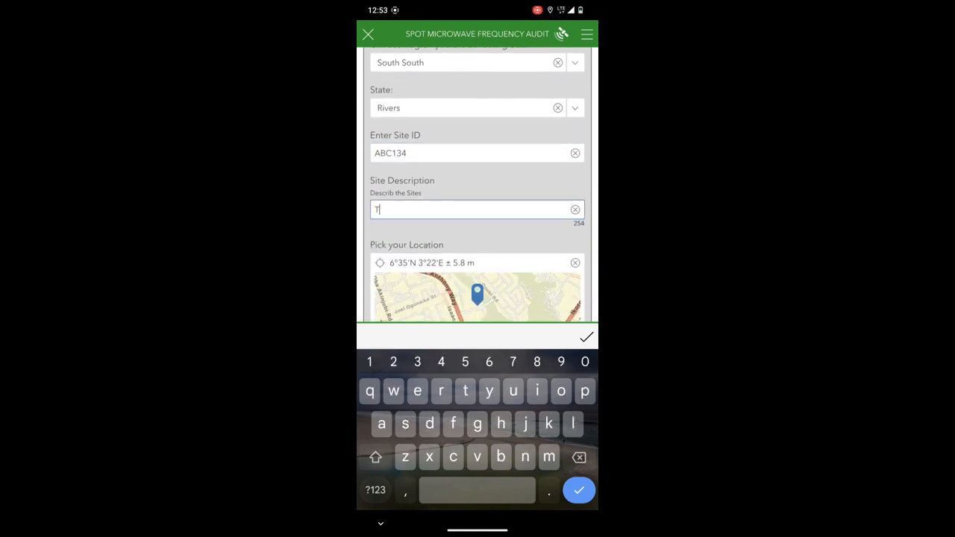
key("BackSpace")
key("BackSpace")
type("s is a Test")
left_click(411, 210)
key("BackSpace")
key("BackSpace")
key("BackSpace")
type("for T")
- Set Method of Capture to NOC and Means of Backhaul to Microwave
scroll(501, 232, "down", 3)
scroll(500, 232, "up", 2)
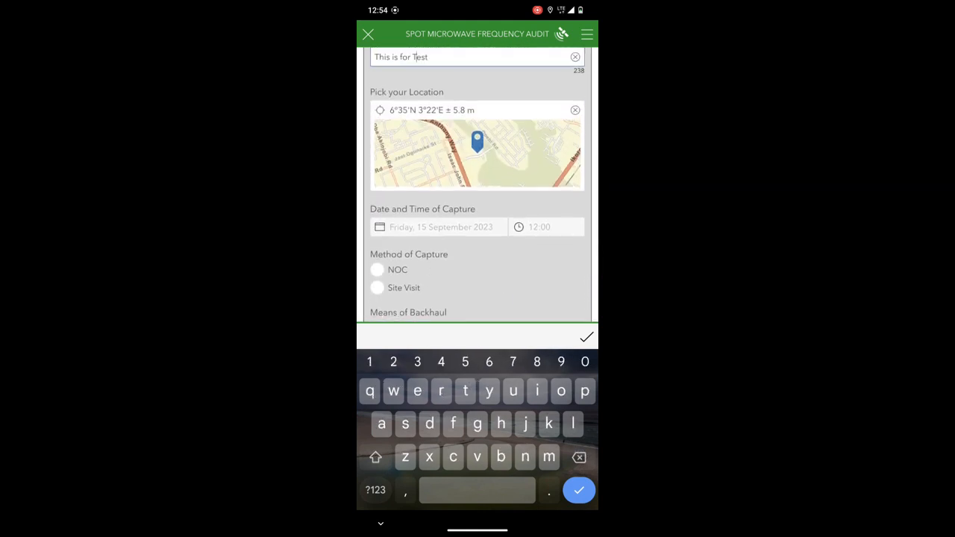
left_click(378, 270)
scroll(505, 199, "down", 2)
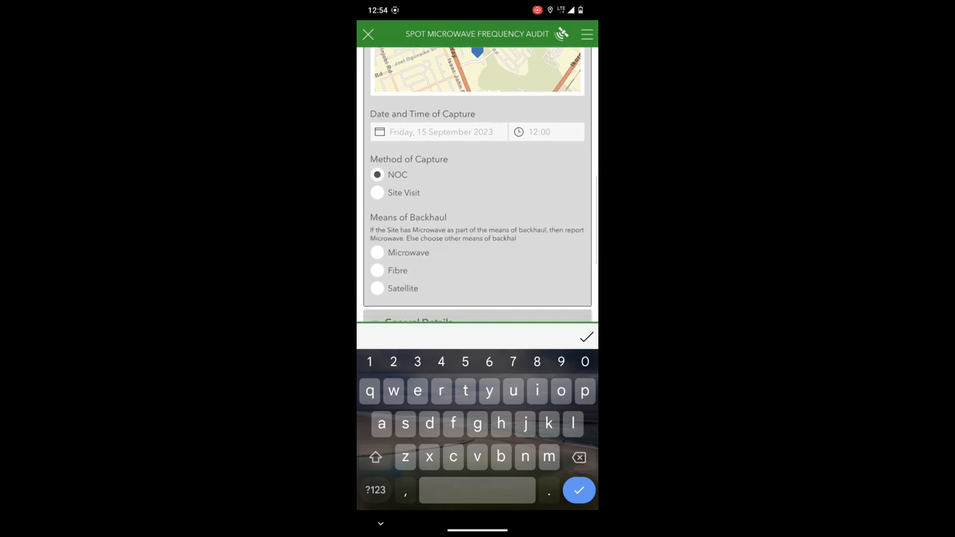
left_click(377, 253)
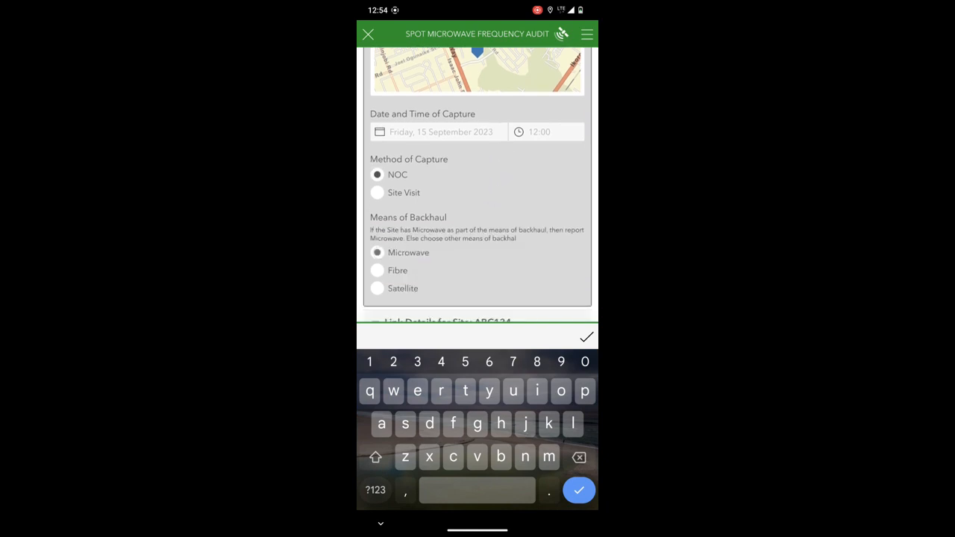
- Set the Number of Links at Station to 1 in the link details for site ABC134
scroll(499, 174, "down", 3)
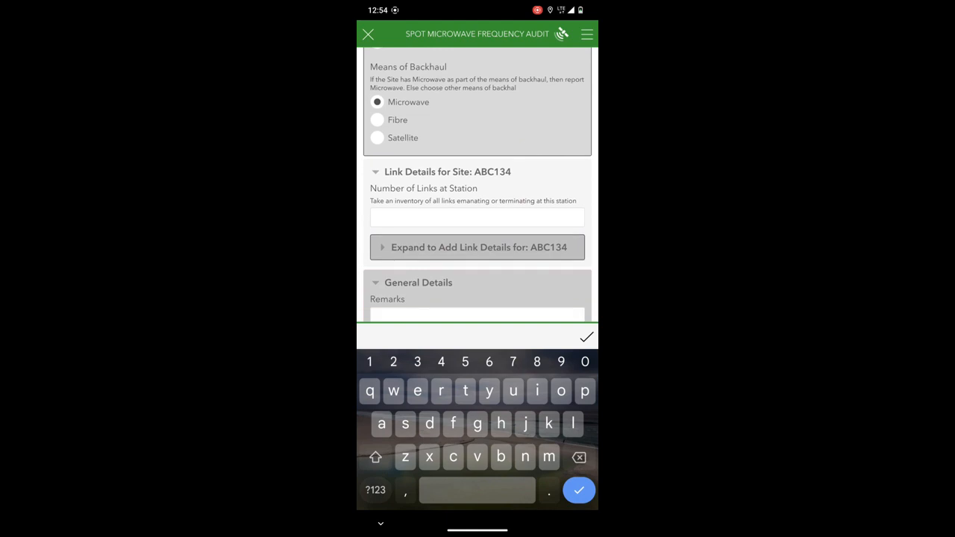
left_click(447, 216)
type("1")
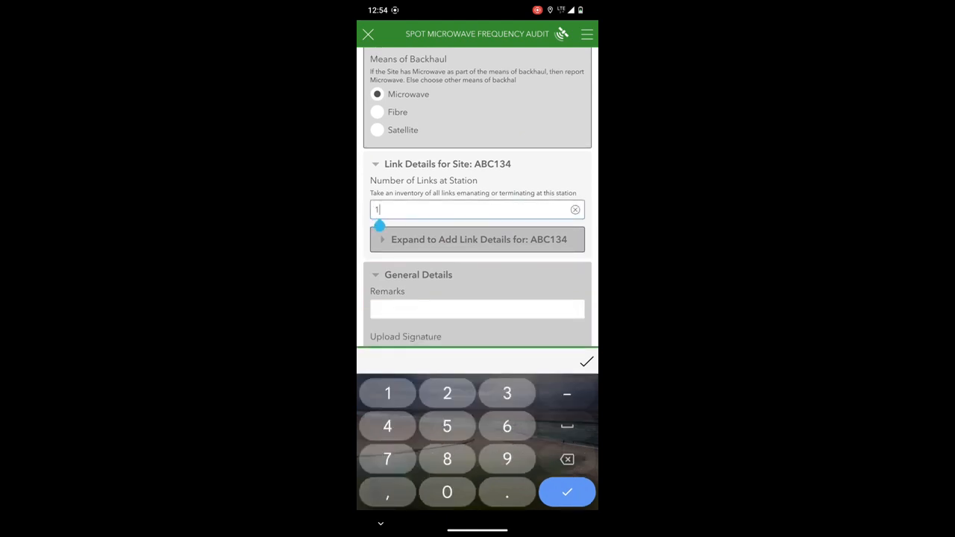
- Expand the section for adding link details to ABC134 and enter BCD123 as the Far End ID
left_click(500, 237)
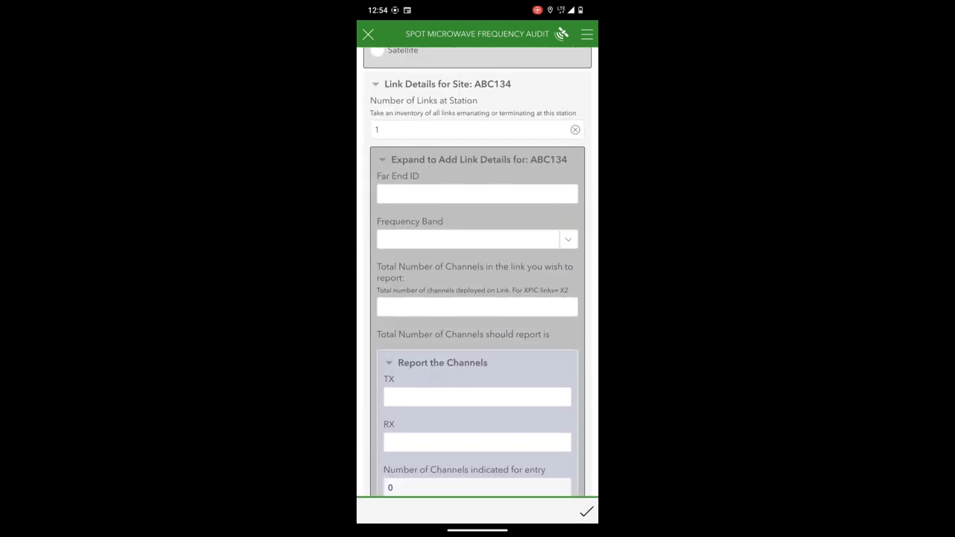
left_click(477, 194)
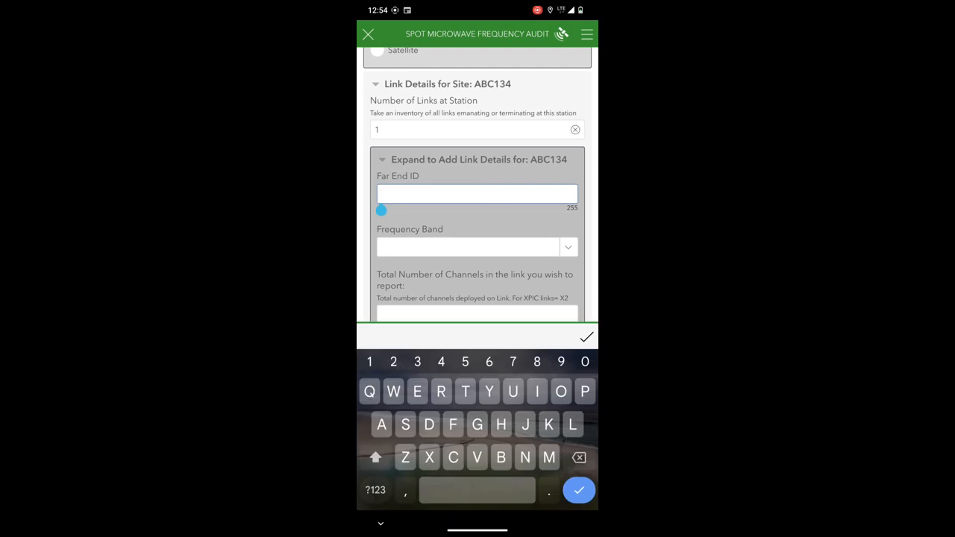
type("BCD12")
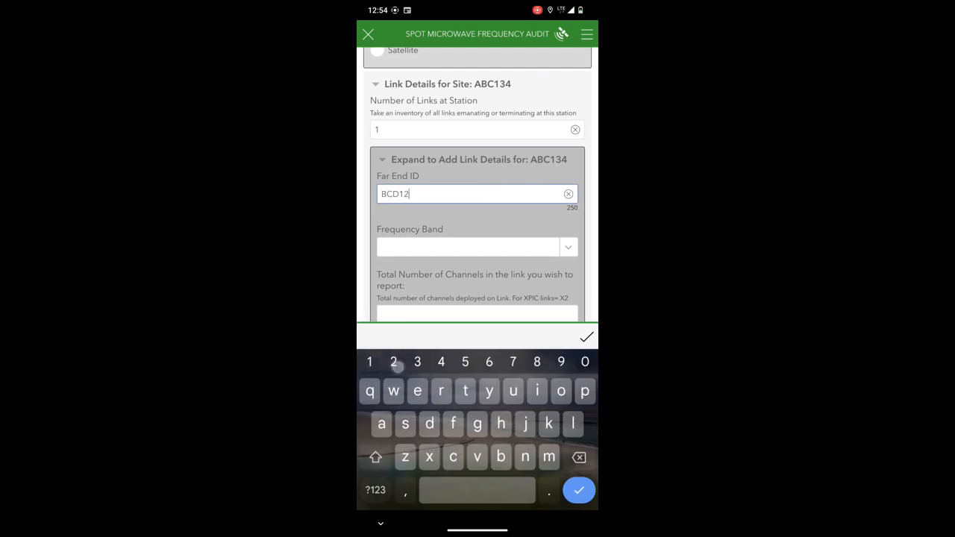
type("3")
- Set the link's Frequency Band to 7GHz and its total number of channels to report to 1
left_click(396, 245)
left_click(416, 259)
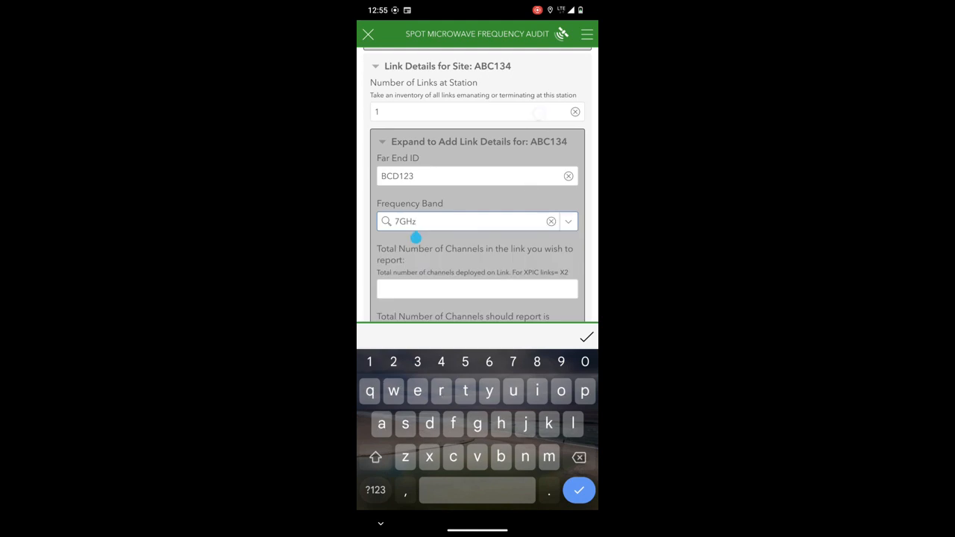
left_click(381, 303)
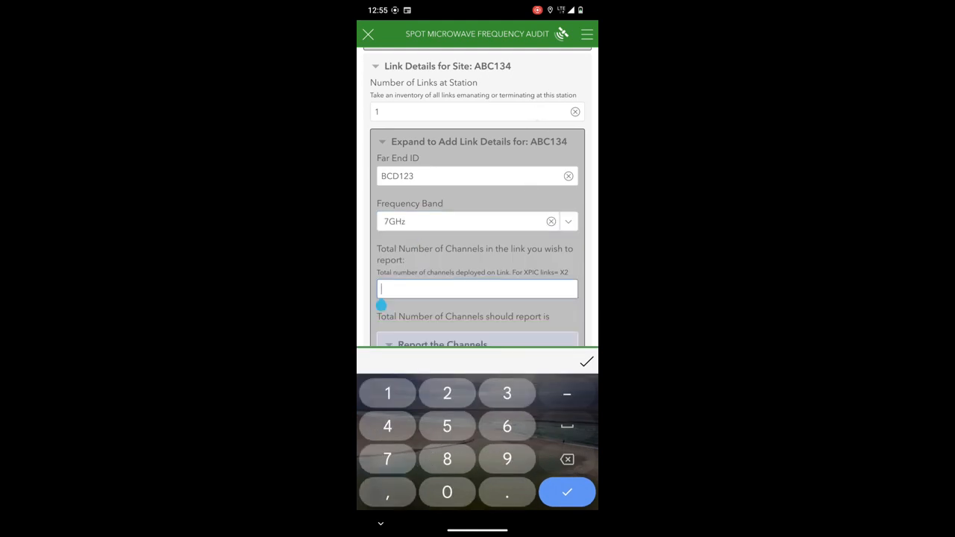
type("1")
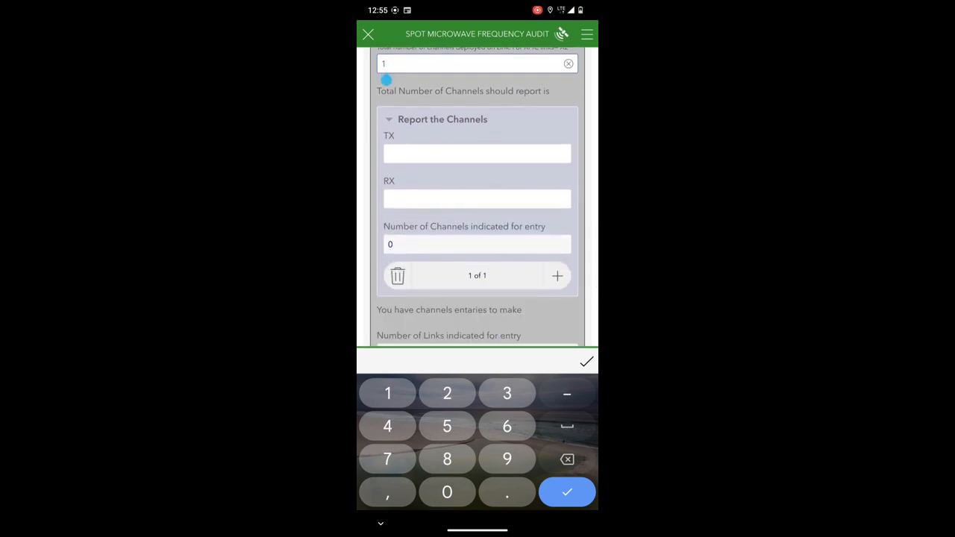
- Report the link's single channel with TX 7812 and RX 7934
left_click(388, 158)
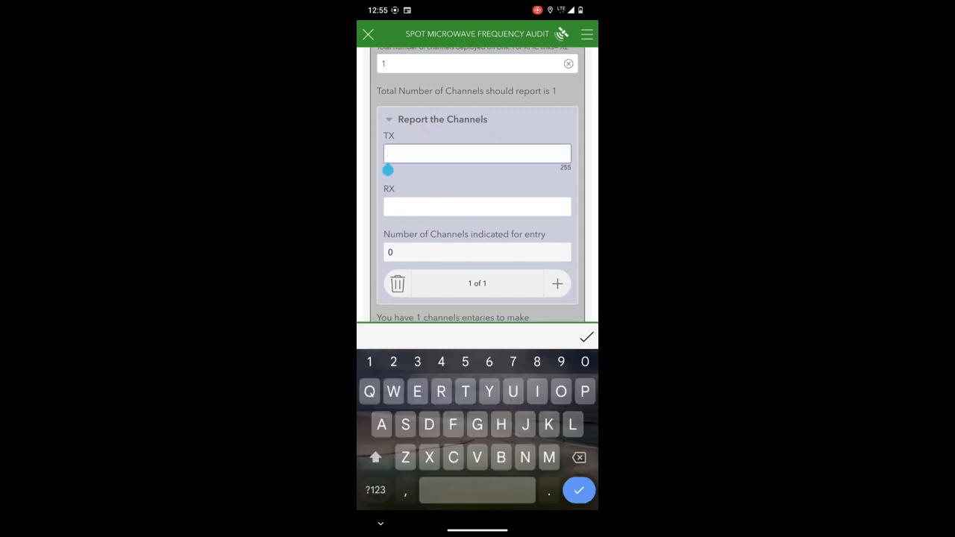
type("78")
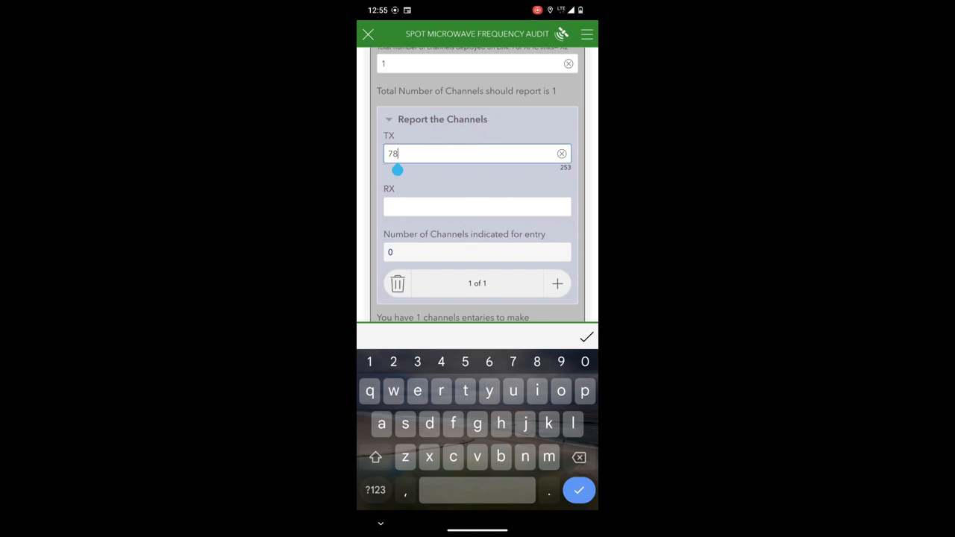
type("12")
left_click(460, 207)
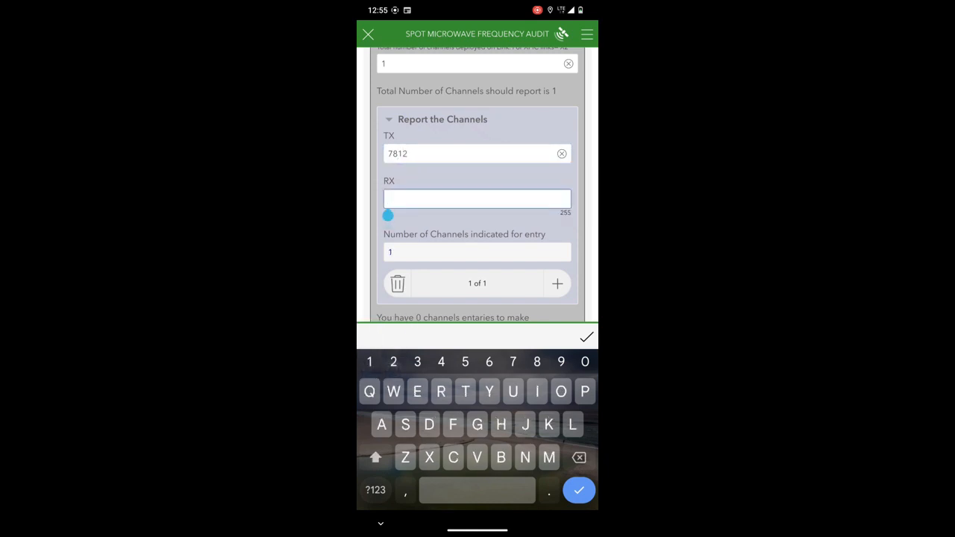
type("79")
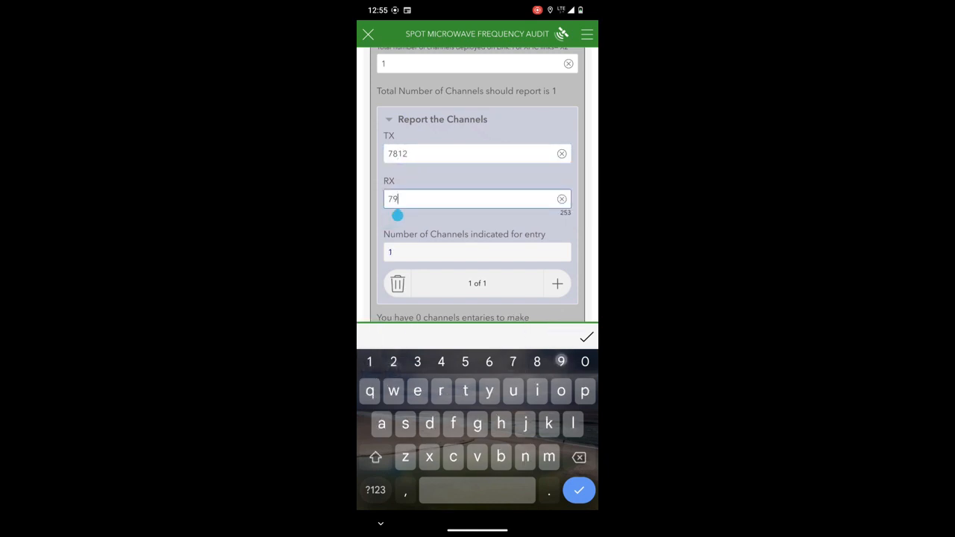
type("34")
left_click_drag(407, 215, 408, 190)
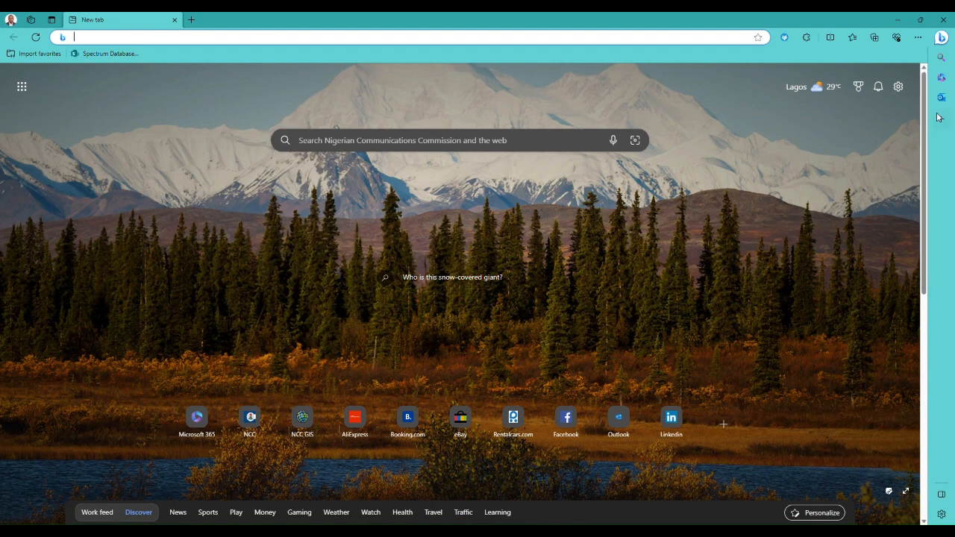
- Switch to Microsoft 365 in the desktop browser, search all apps for "SHA" and open SharePoint
left_click(943, 79)
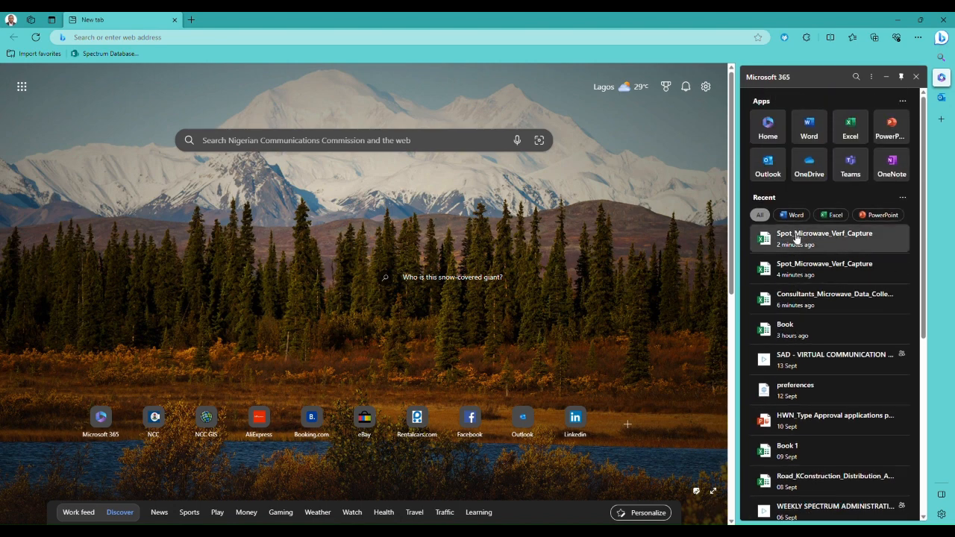
left_click(769, 128)
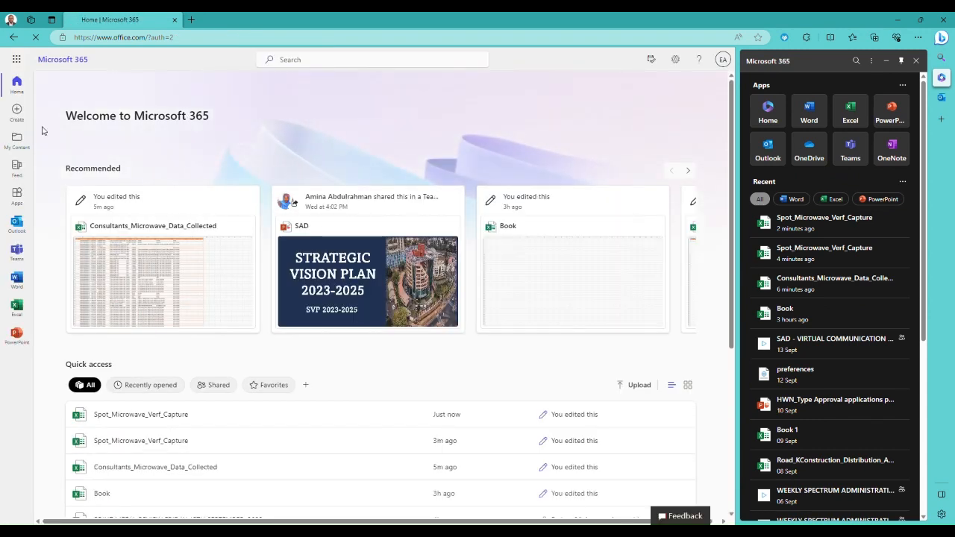
left_click(17, 196)
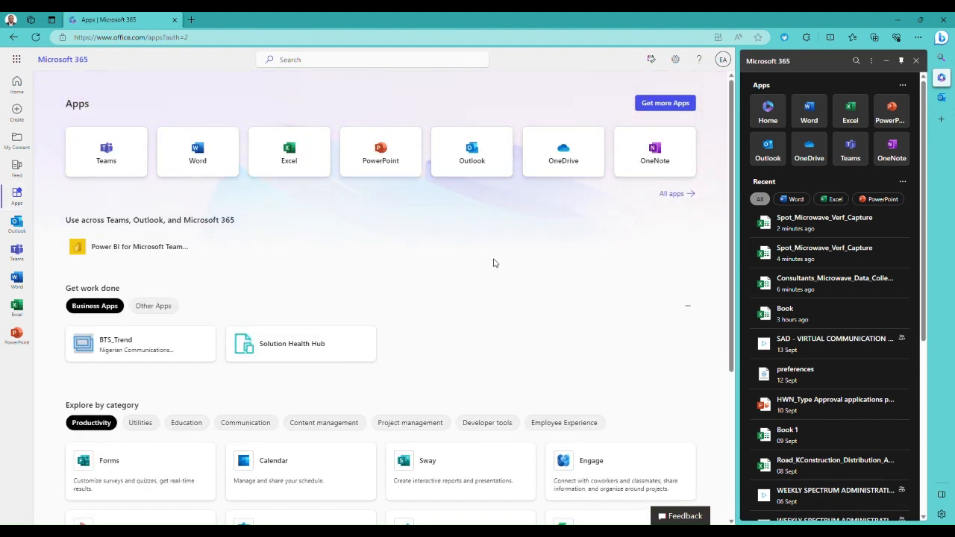
left_click(673, 193)
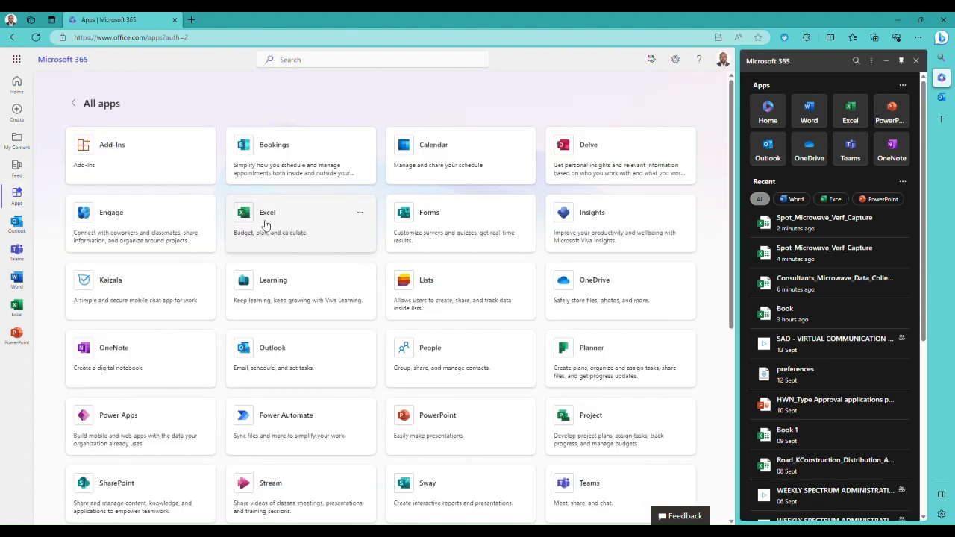
left_click(321, 59)
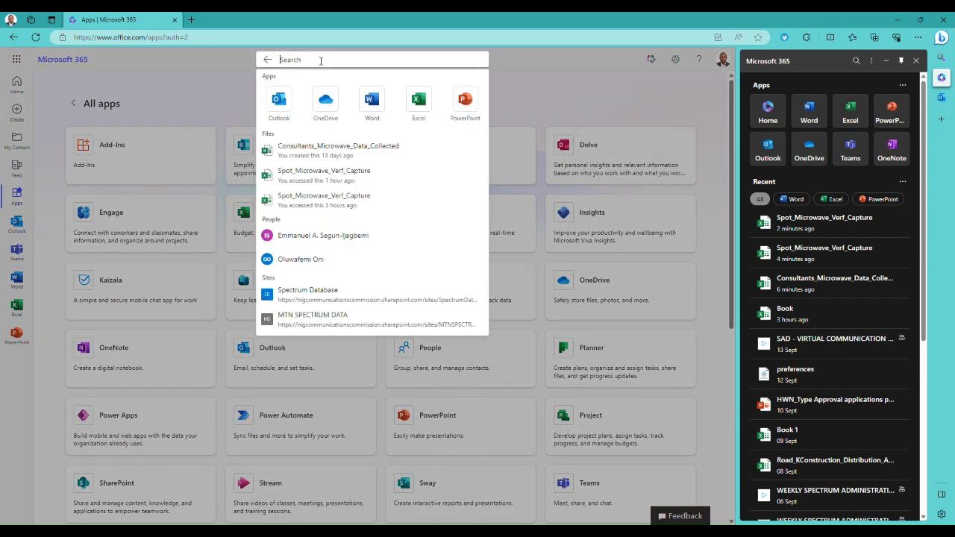
type("SHA")
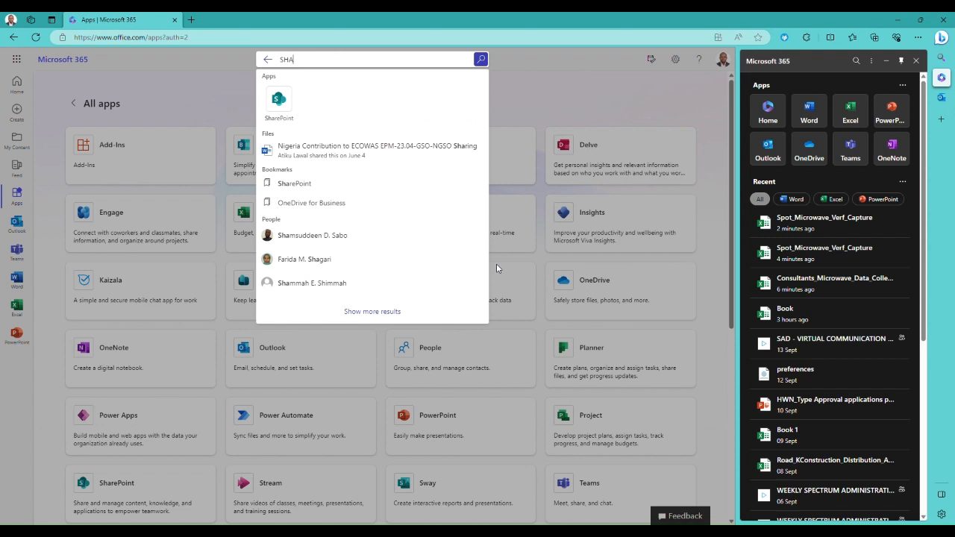
left_click(278, 101)
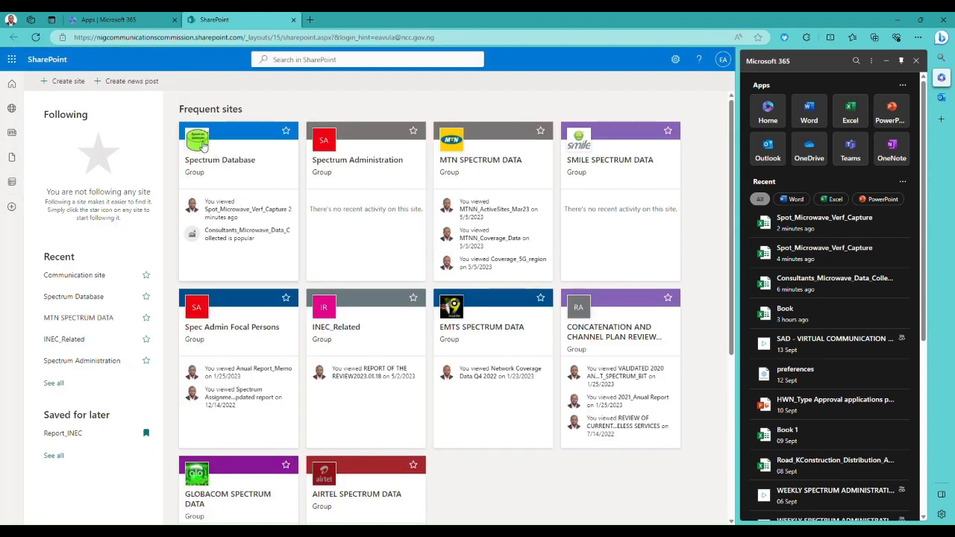
- Open the Spot_Microwave_Verf_Capture.xlsx workbook from the Spectrum Database site's document library
left_click(216, 151)
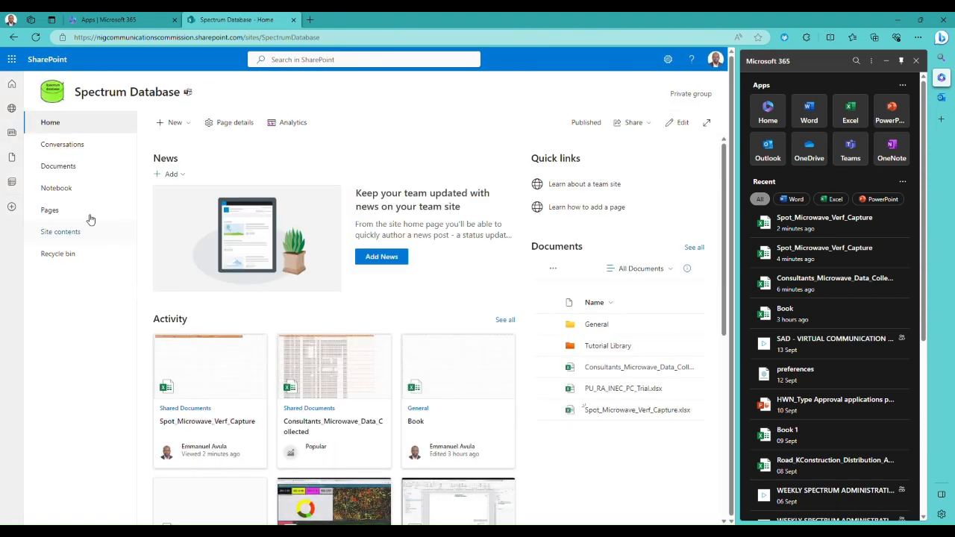
left_click(66, 165)
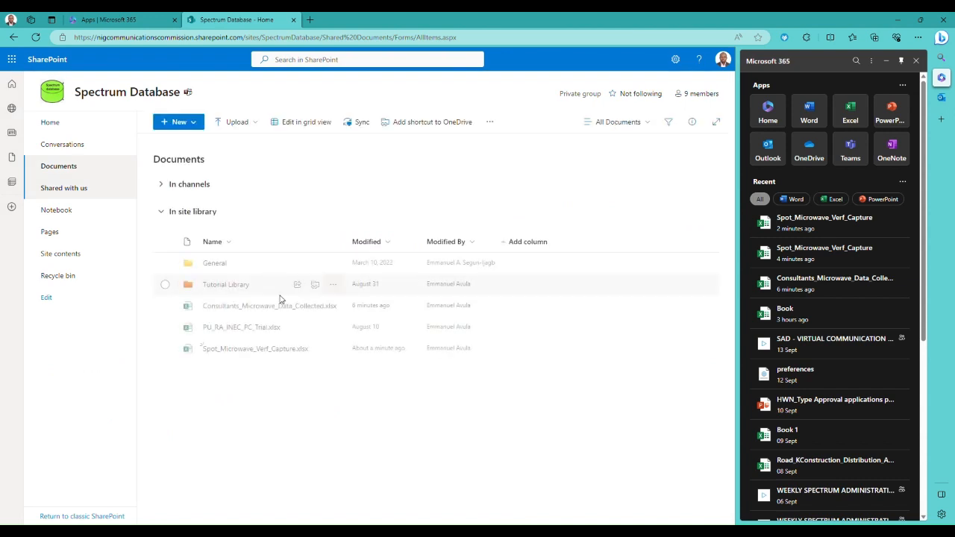
left_click(230, 348)
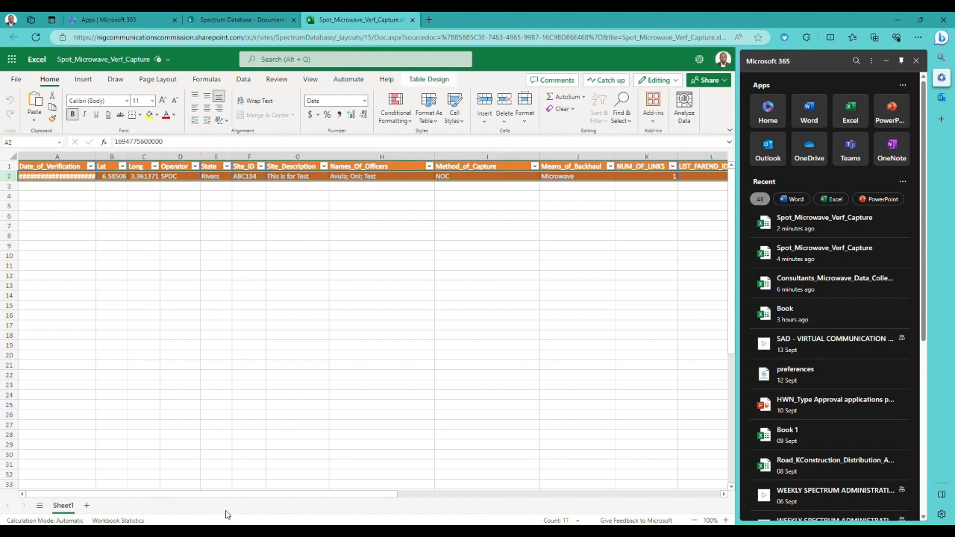
- Examine the submitted record across the table's columns, including the Attachments, LIST_FAREND_IDS and NUM_OF_LINKS cells in row 2
left_click_drag(224, 494, 495, 507)
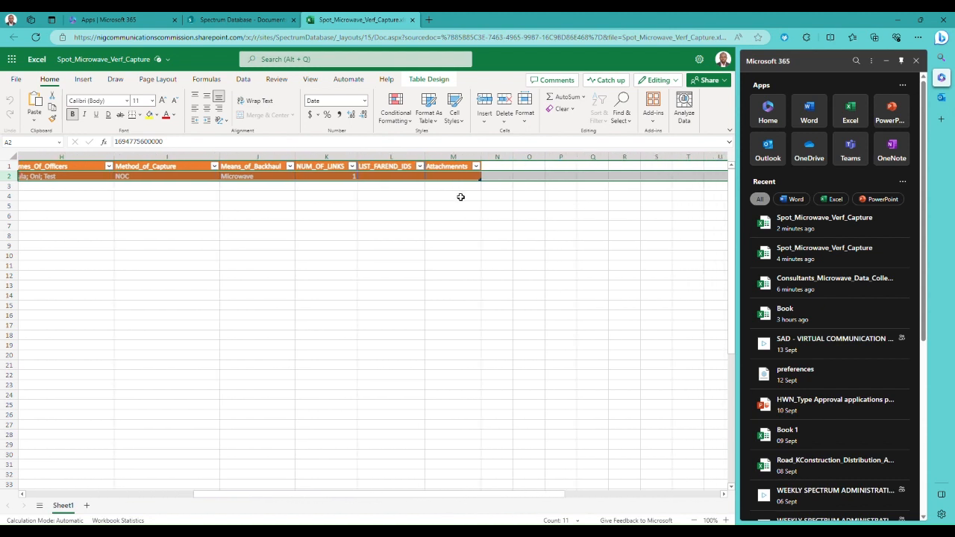
left_click(448, 177)
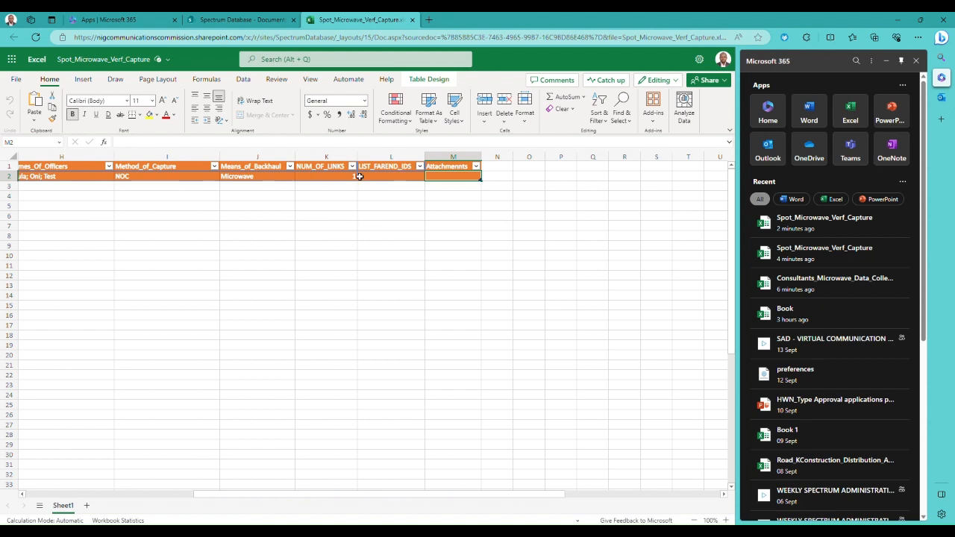
left_click(400, 178)
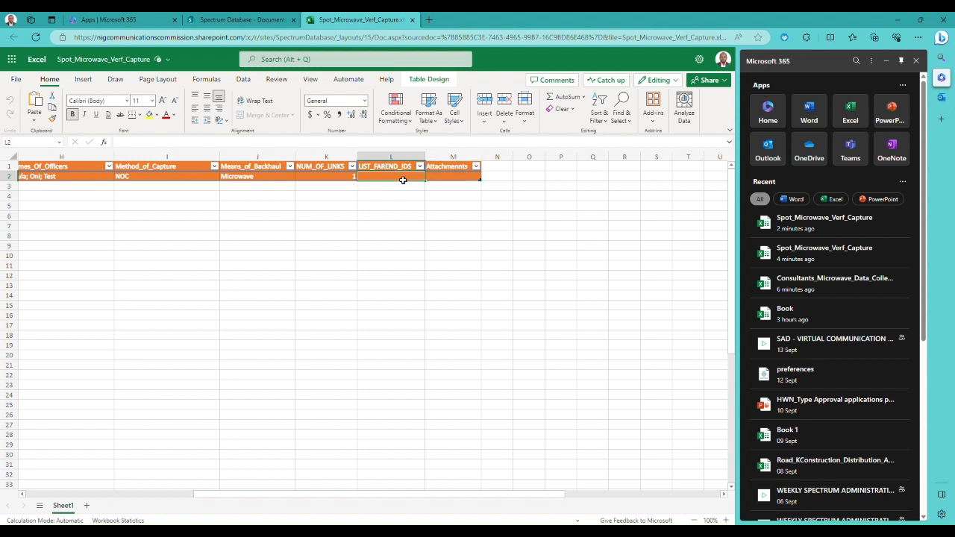
left_click(331, 179)
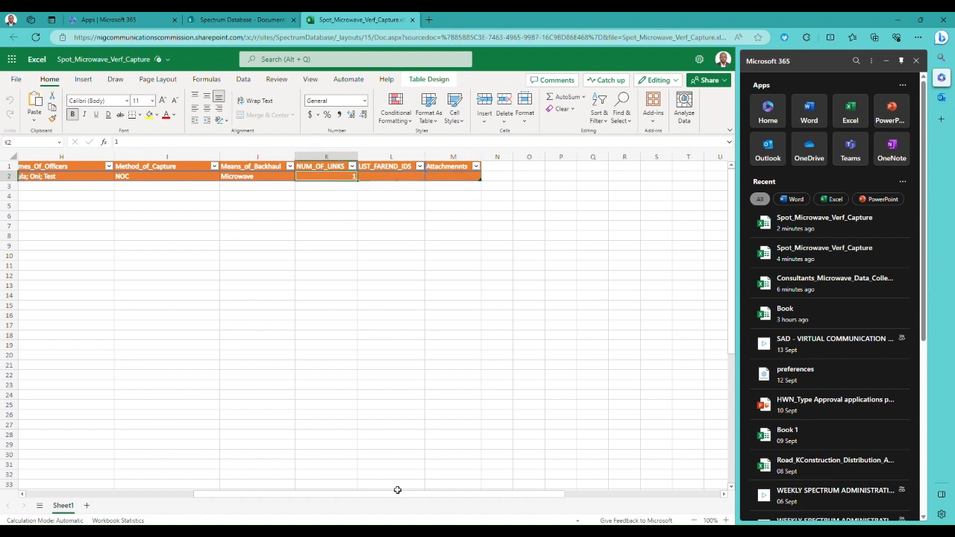
left_click_drag(348, 495, 178, 504)
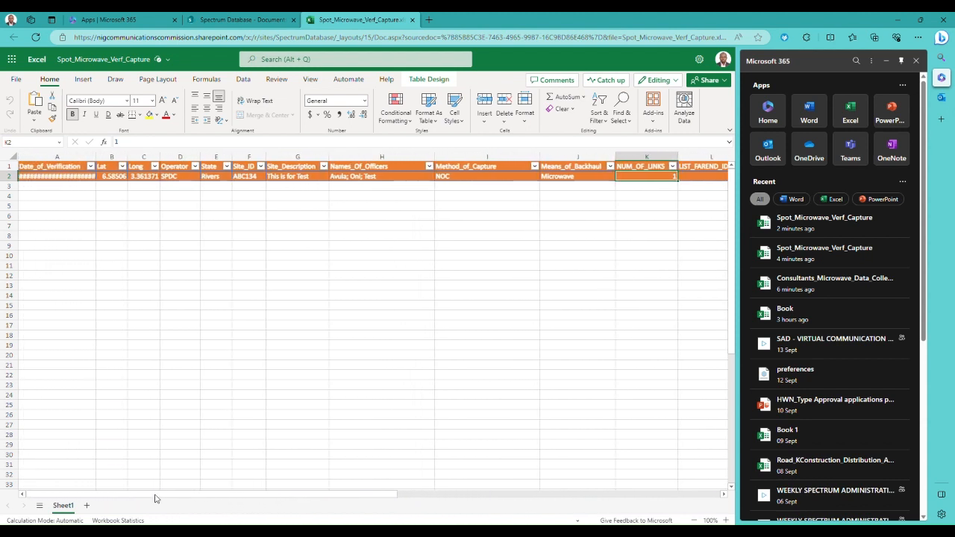